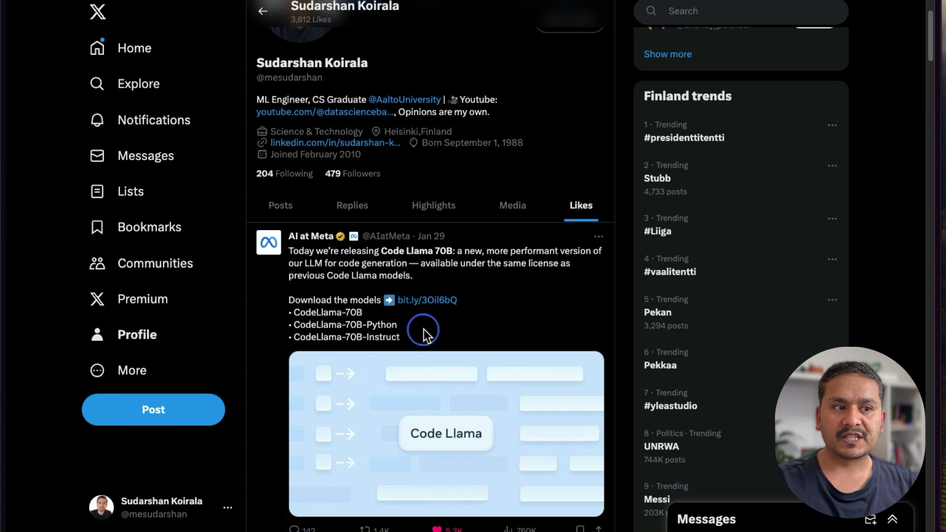
# Open the bit.ly download link in Meta's Code Llama 70B post on the Likes tab.
pyautogui.click(424, 300)
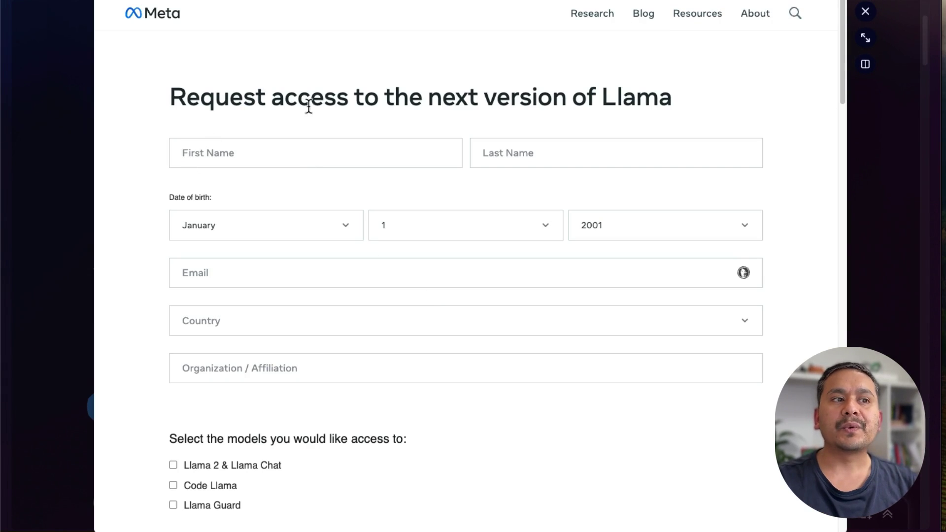
# Close the Llama access request form preview to get back to the Code Llama 70B post.
pyautogui.click(866, 13)
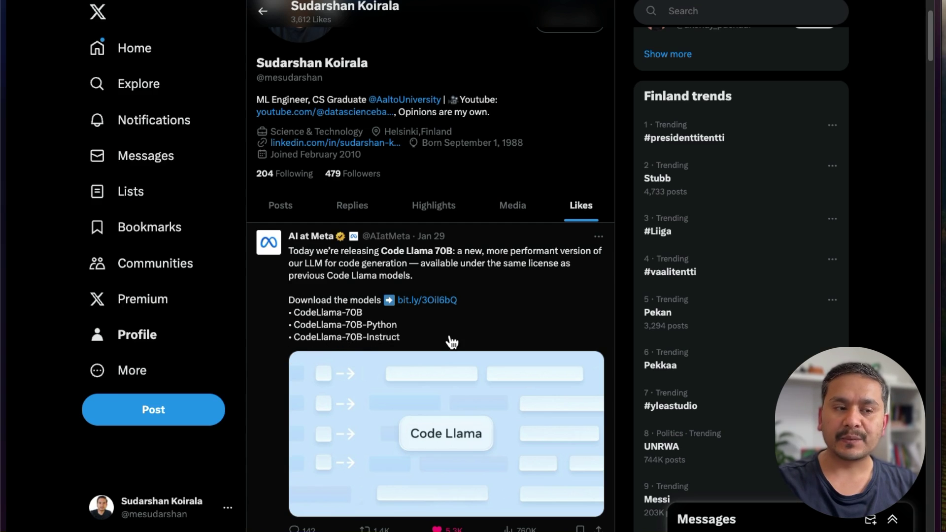
# Open the Code Llama 70B post on its own page, scroll to its replies, and reveal Arc's sidebar.
pyautogui.scroll(-4, 449, 340)
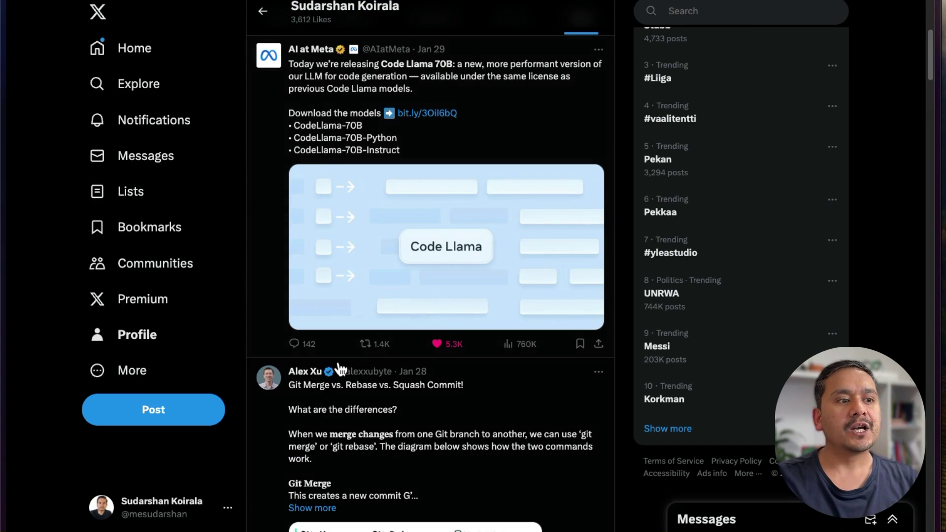
pyautogui.click(515, 84)
pyautogui.scroll(-4, 359, 306)
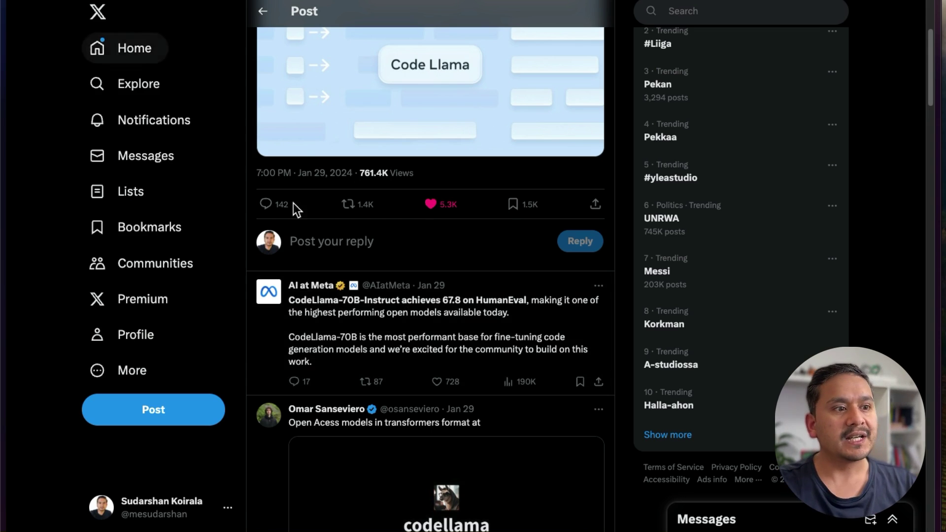
pyautogui.press('super+s')
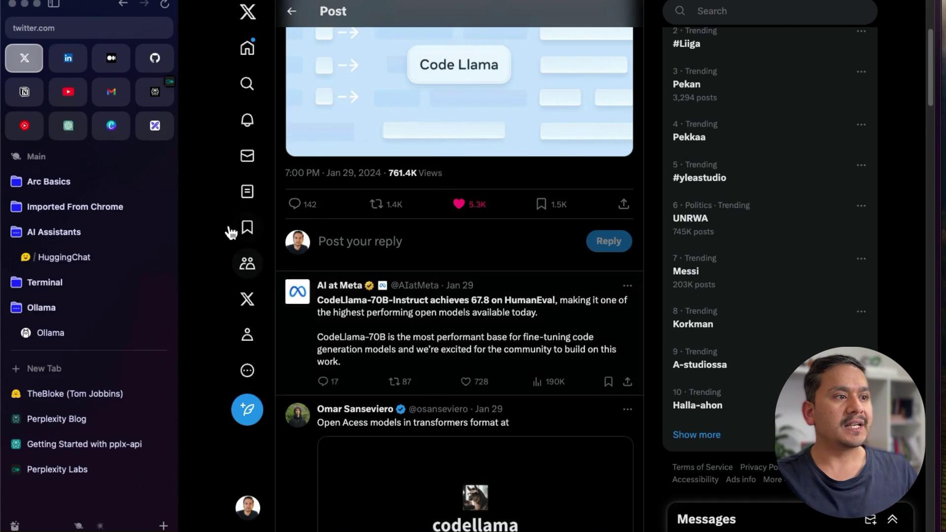
# In HuggingChat Settings, select codellama/CodeLlama-70b-Instruct-hf and open its model website.
pyautogui.click(80, 260)
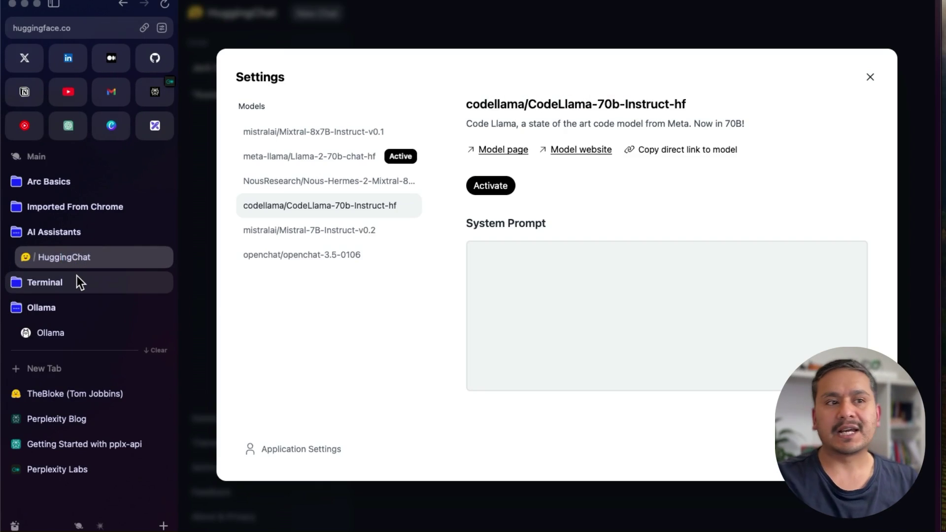
pyautogui.moveTo(78, 282)
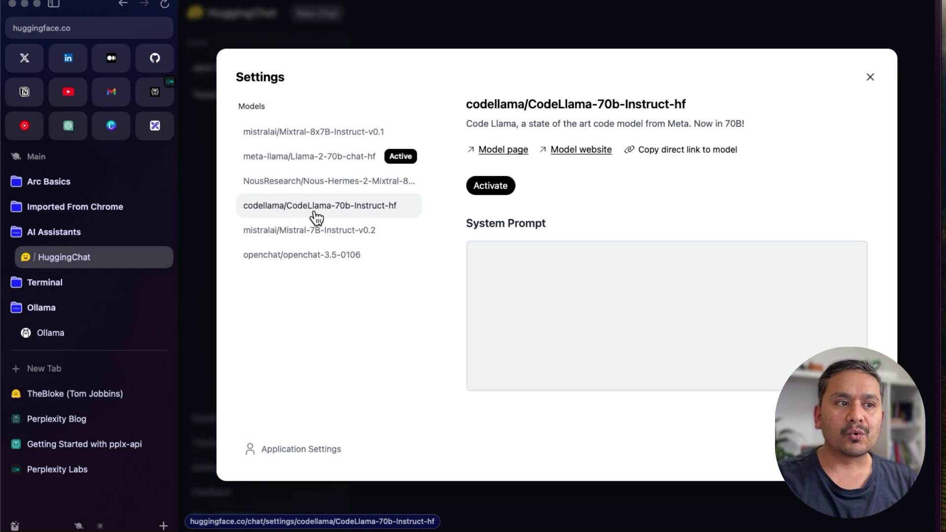
pyautogui.click(379, 212)
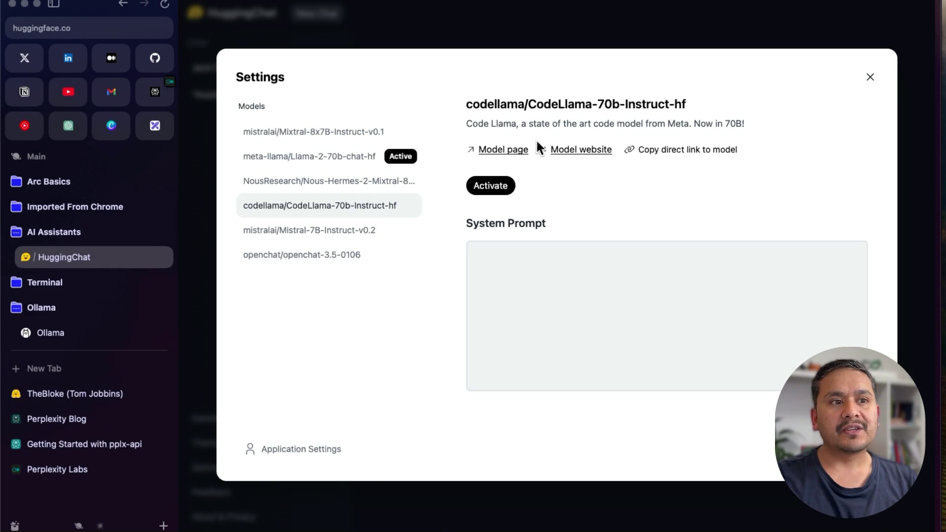
pyautogui.click(571, 156)
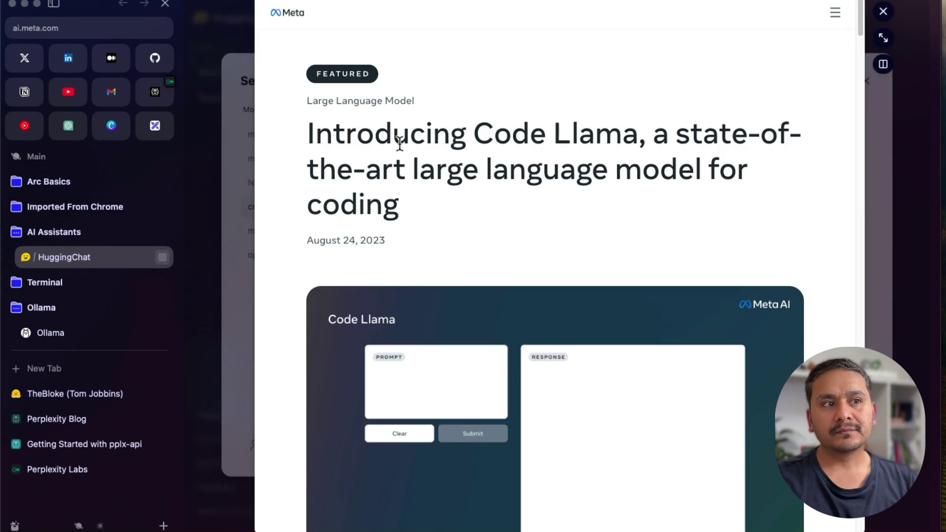
# Highlight the Code Llama article title and enlarge its training pipeline diagram.
pyautogui.moveTo(293, 143); pyautogui.dragTo(644, 203)
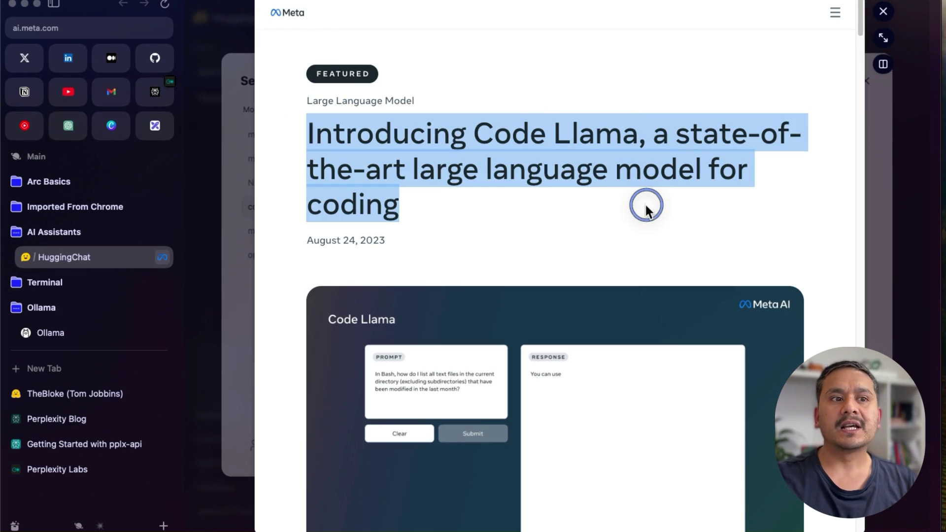
pyautogui.scroll(-4, 452, 239)
pyautogui.scroll(-20, 452, 238)
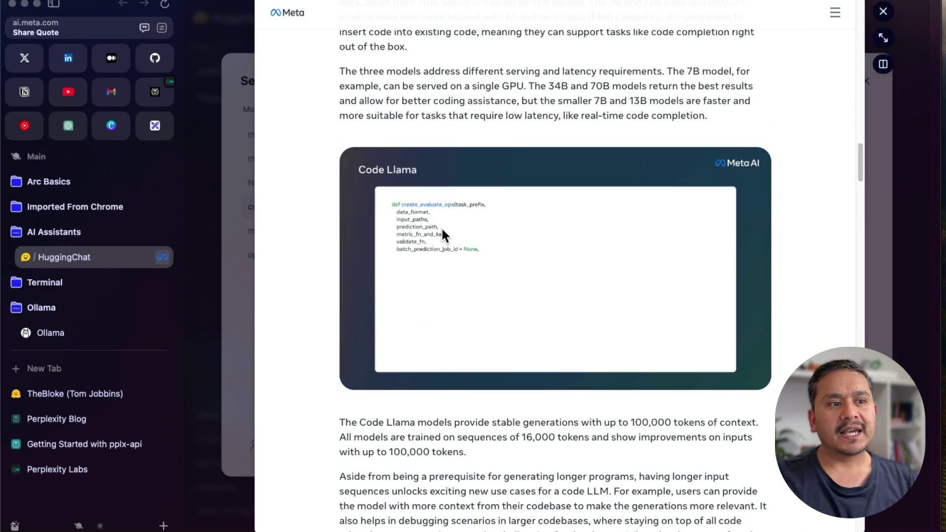
pyautogui.scroll(15, 442, 226)
pyautogui.scroll(-5, 439, 230)
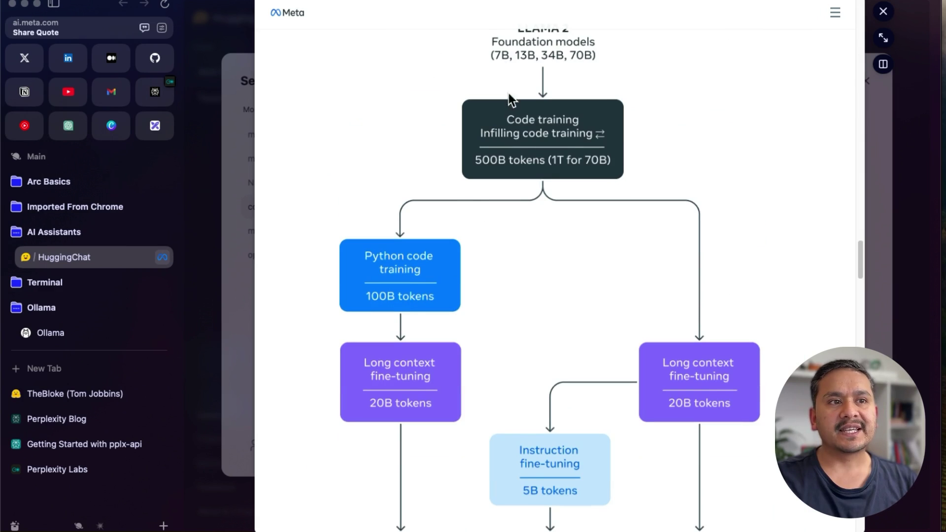
pyautogui.scroll(1, 512, 91)
pyautogui.click(518, 67)
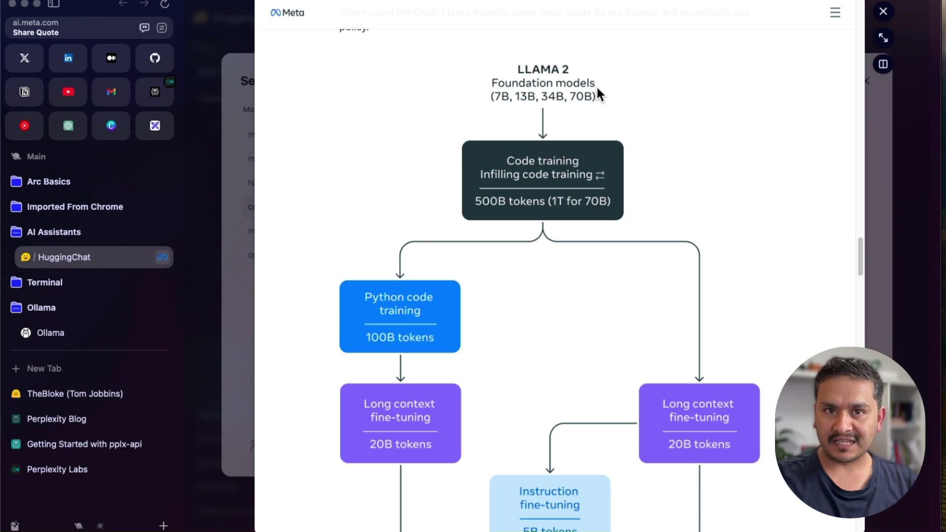
# Scroll the Code Llama article down to the Evaluating performance section.
pyautogui.scroll(-1, 507, 211)
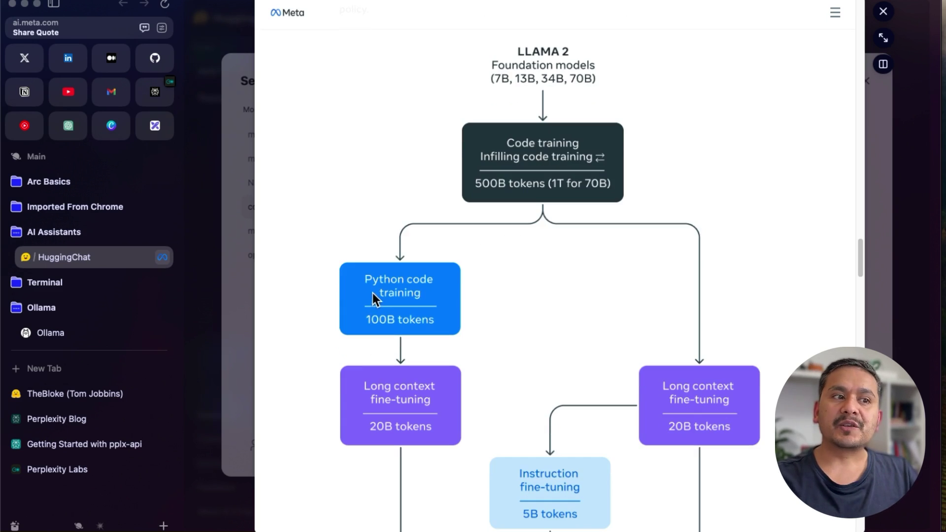
pyautogui.scroll(-1, 387, 359)
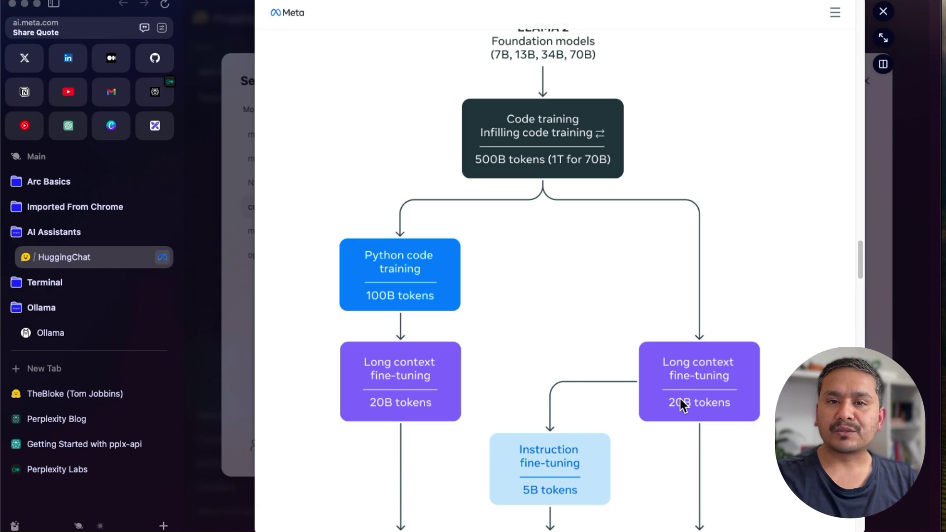
pyautogui.scroll(-1, 421, 397)
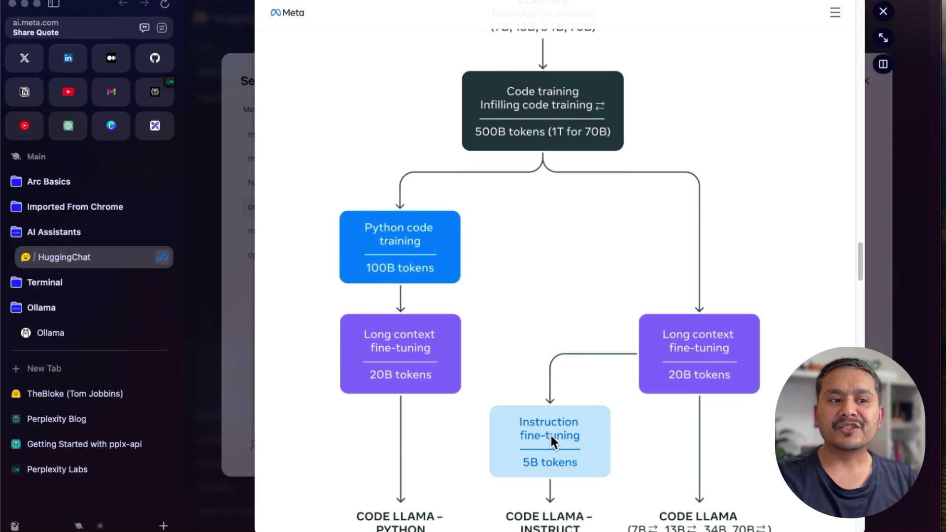
pyautogui.scroll(-3, 551, 436)
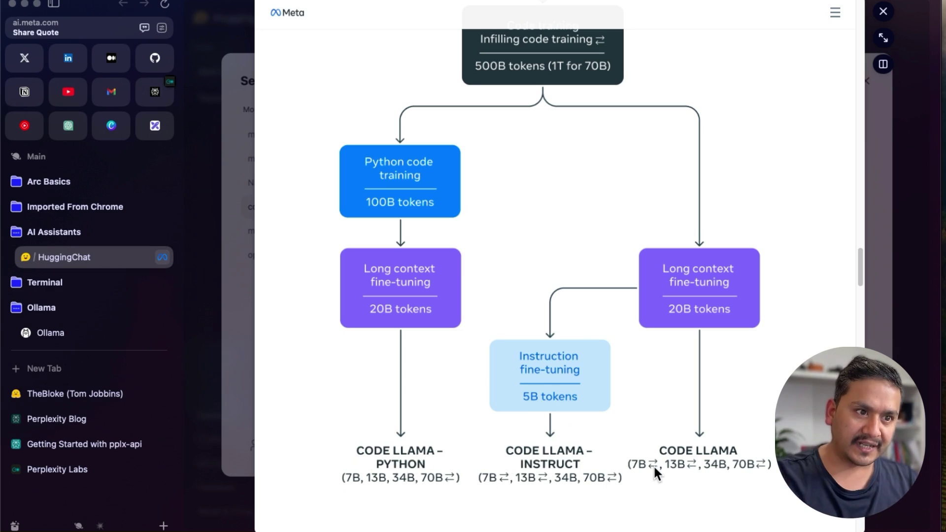
pyautogui.scroll(-3, 605, 285)
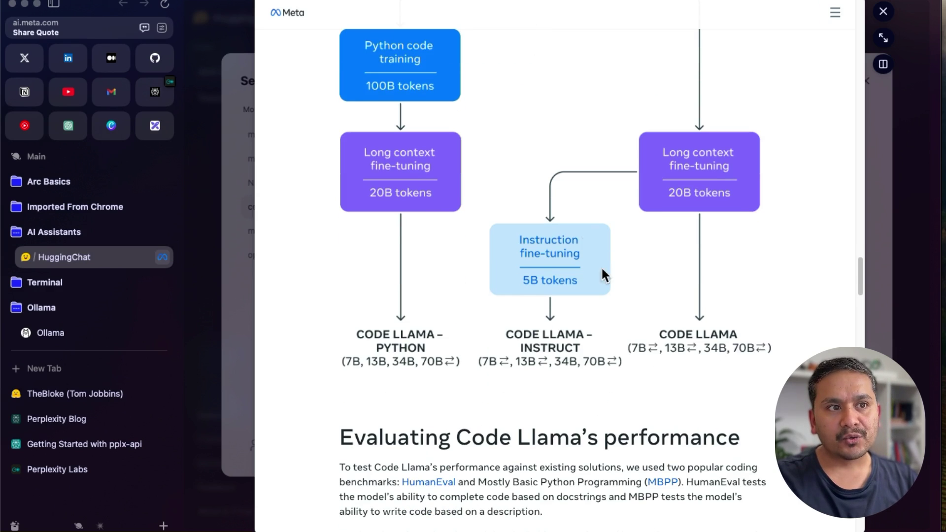
# Read the benchmark table through 'Releasing Code Llama', then close the Meta article preview.
pyautogui.scroll(-10, 596, 273)
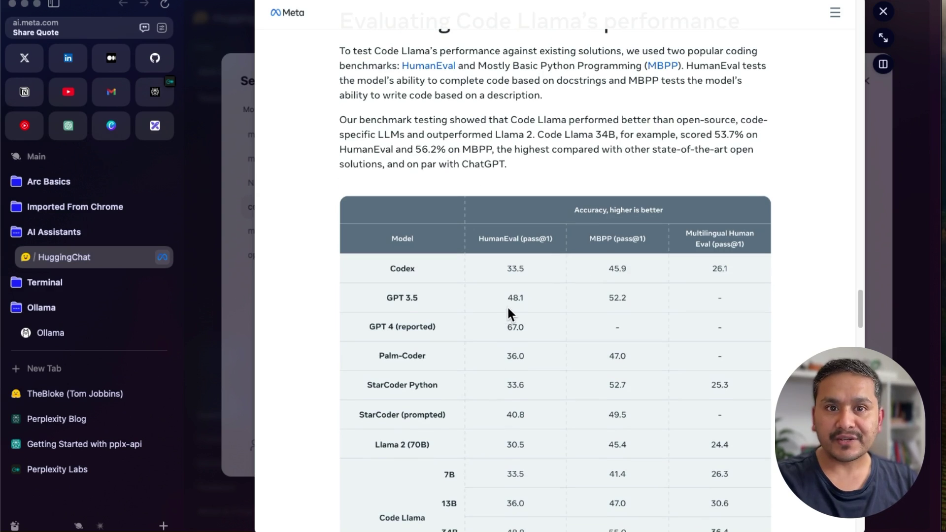
pyautogui.scroll(-8, 507, 313)
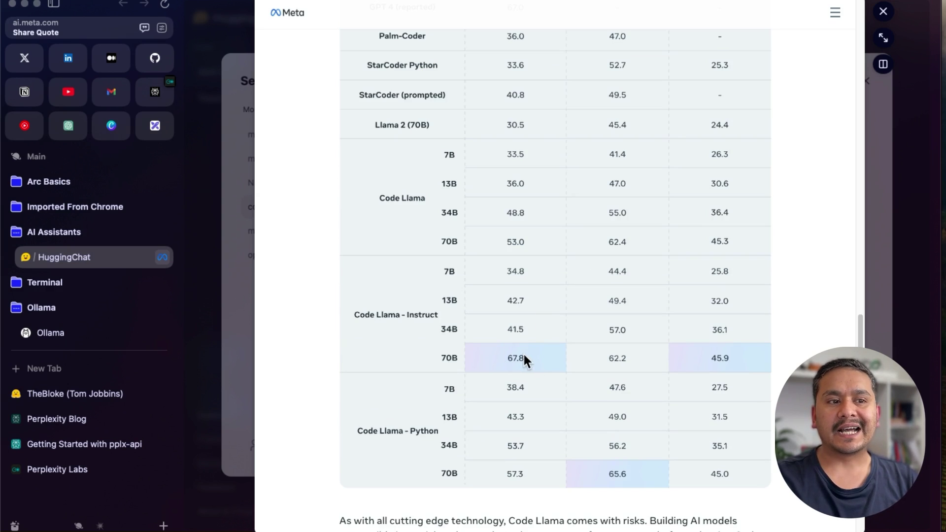
pyautogui.scroll(7, 531, 367)
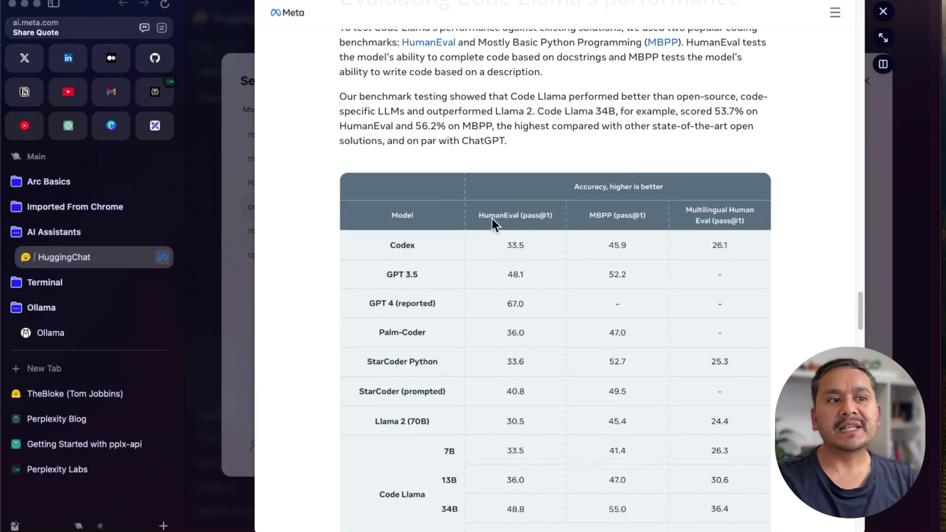
pyautogui.scroll(-5, 504, 221)
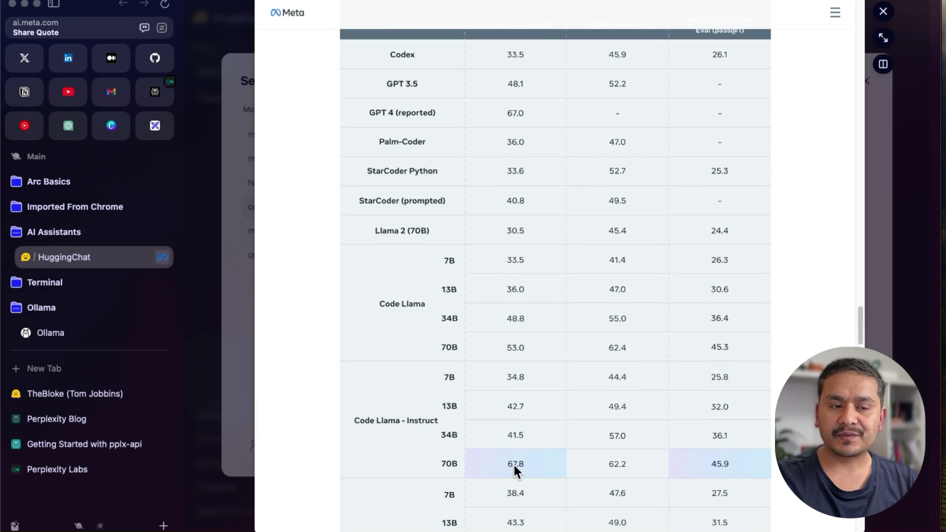
pyautogui.scroll(3, 527, 464)
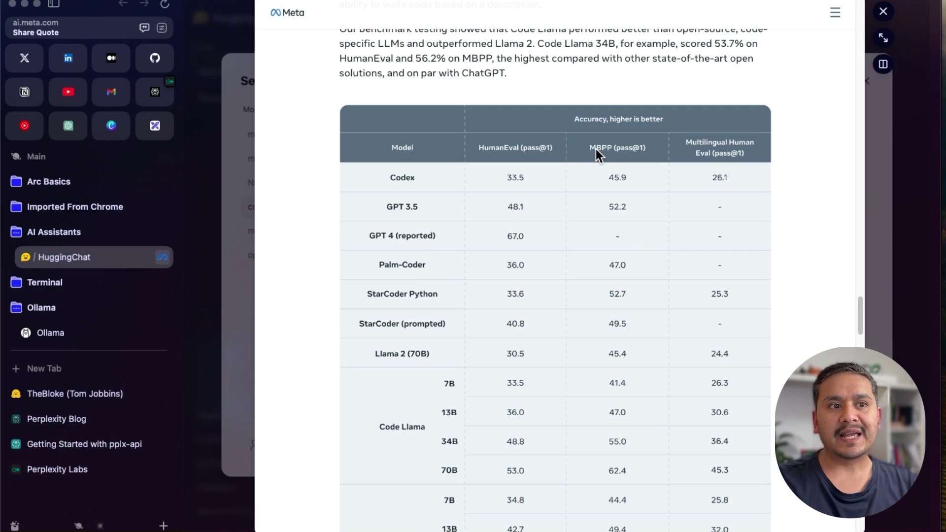
pyautogui.scroll(-5, 586, 445)
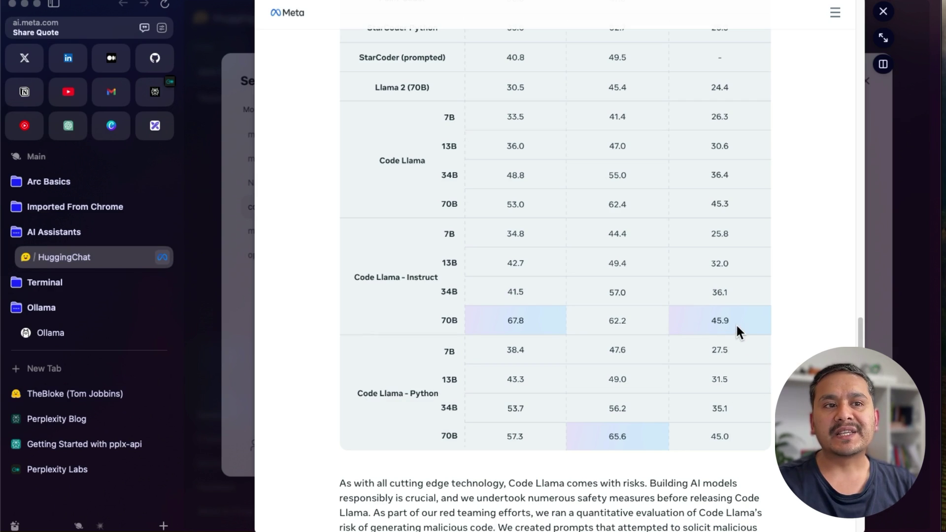
pyautogui.scroll(5, 735, 323)
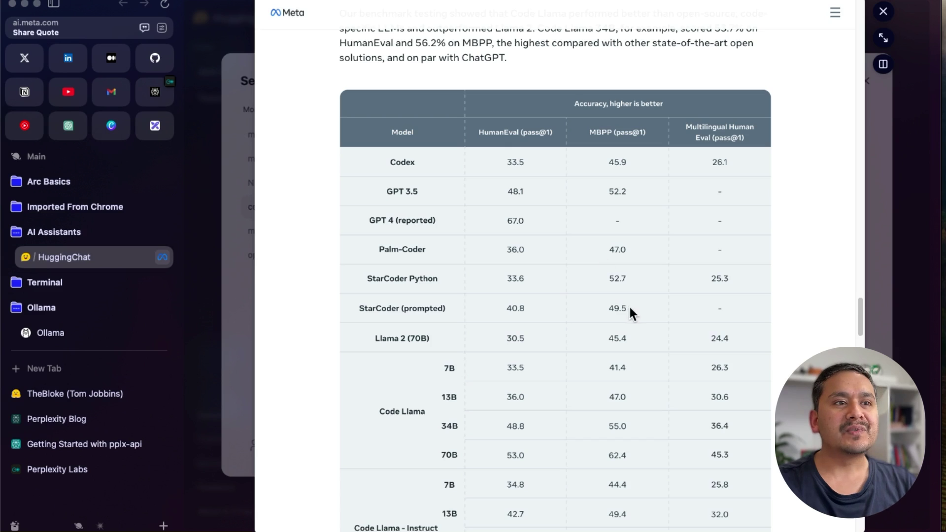
pyautogui.scroll(-4, 507, 231)
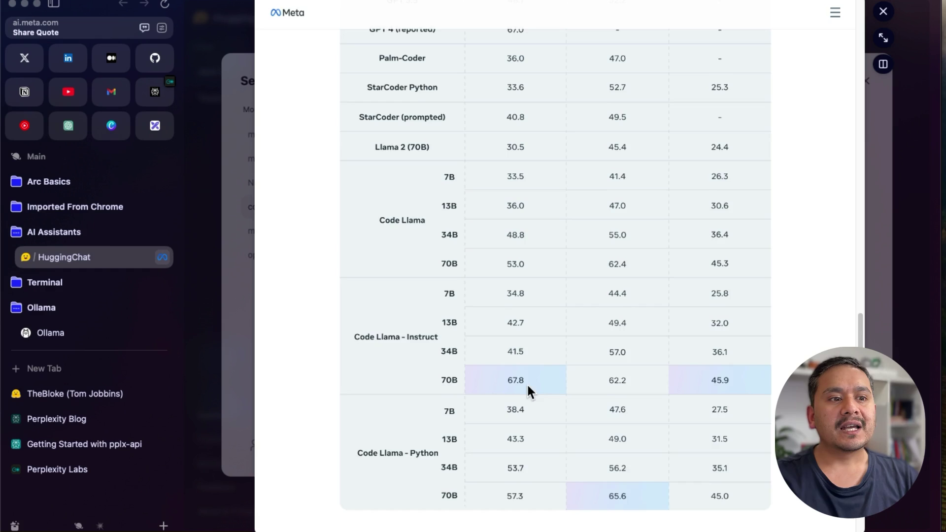
pyautogui.scroll(5, 529, 384)
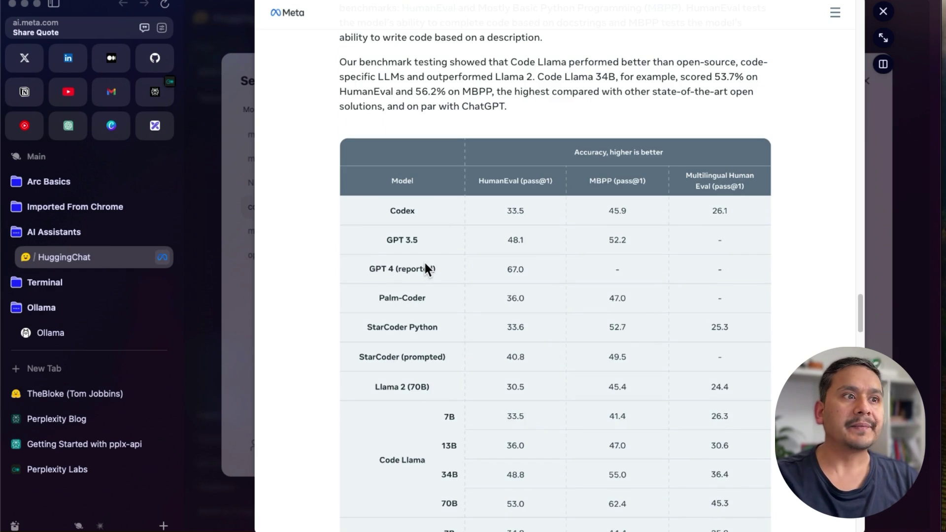
pyautogui.scroll(-15, 476, 232)
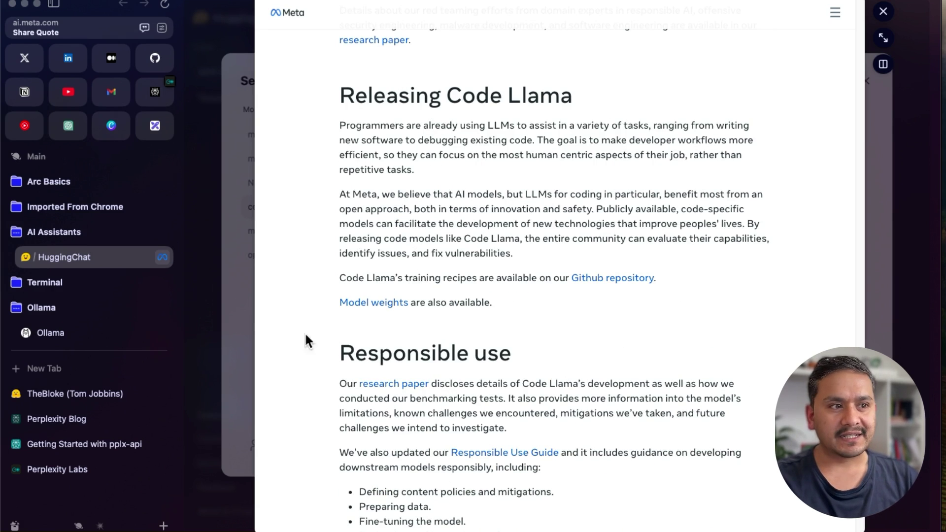
pyautogui.click(224, 333)
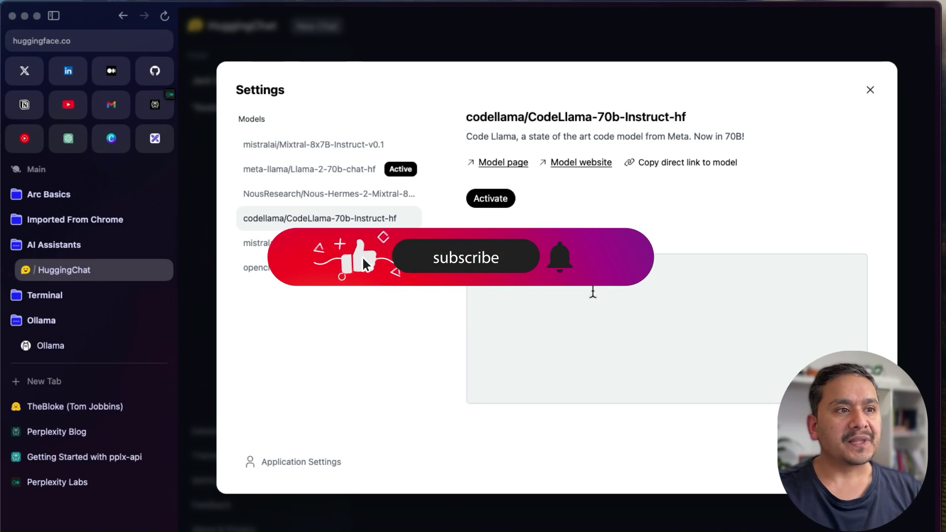
# Switch to the Ollama tab and go to its Models library.
pyautogui.click(52, 346)
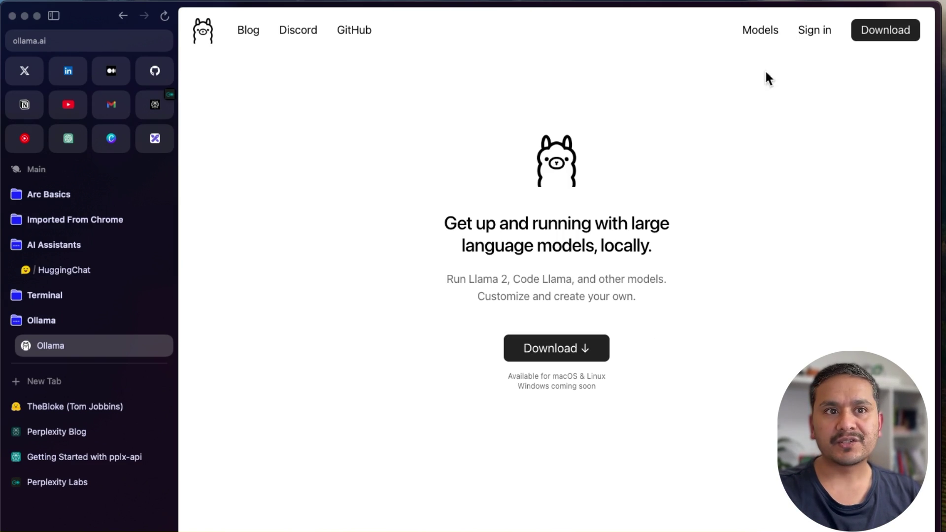
pyautogui.click(770, 35)
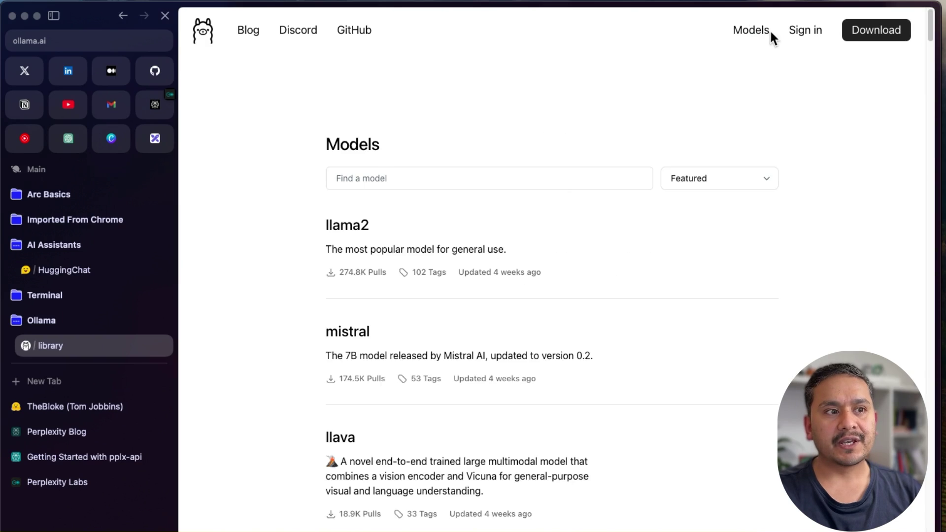
# Search the Ollama library for codellama and review its model page overview.
pyautogui.click(372, 167)
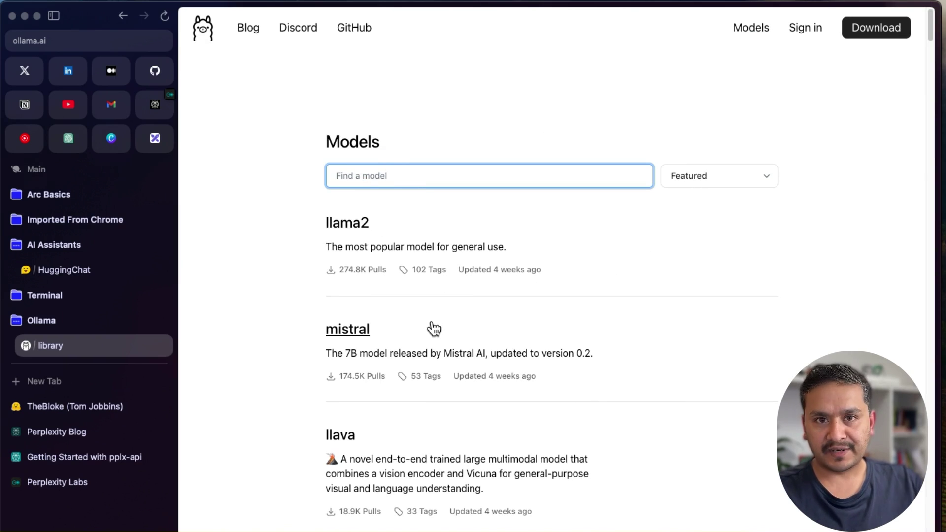
pyautogui.write('code')
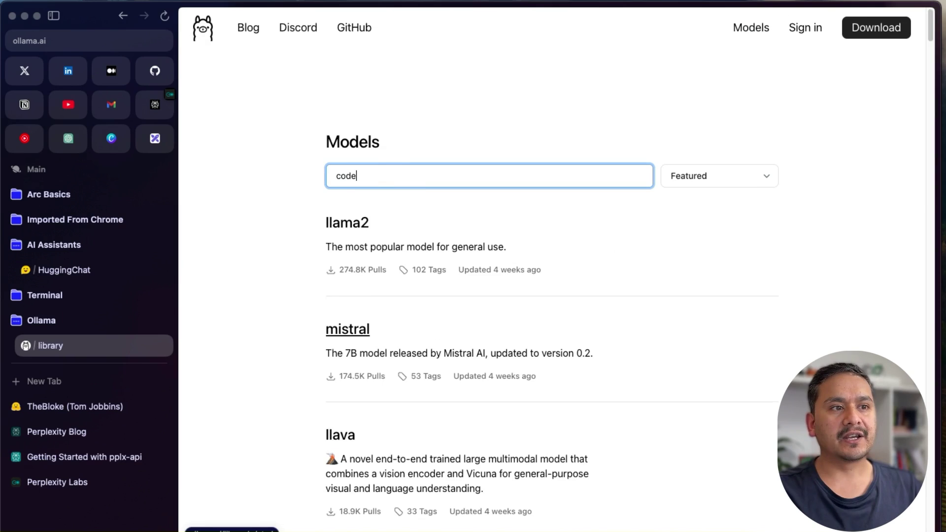
pyautogui.write('ll')
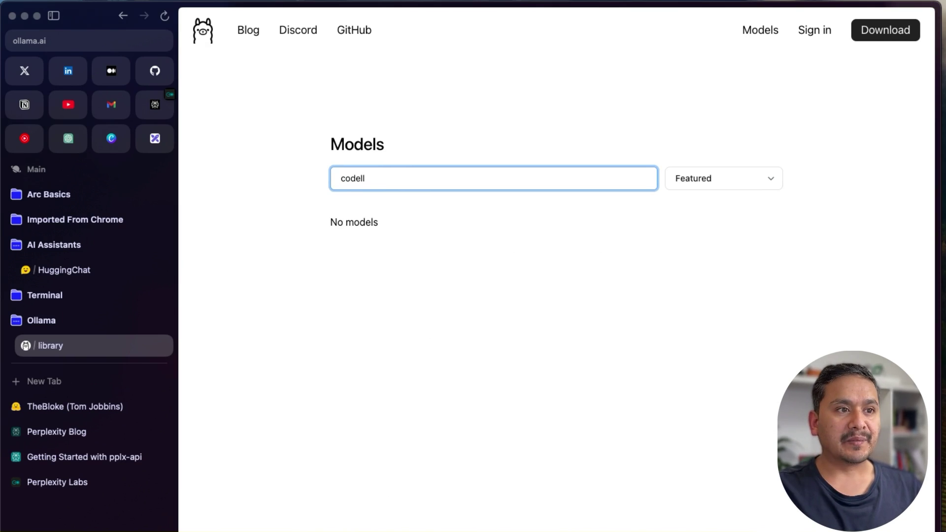
pyautogui.write('maama')
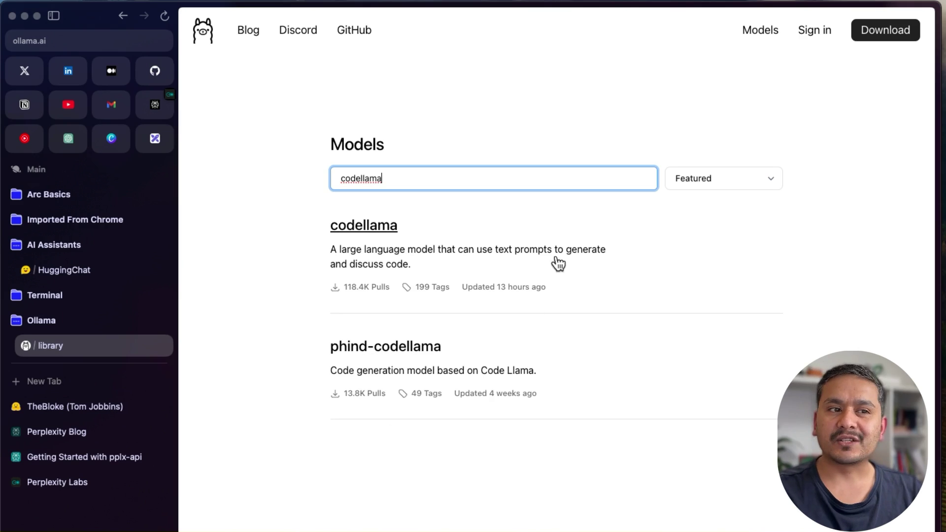
pyautogui.click(517, 302)
pyautogui.moveTo(324, 187); pyautogui.dragTo(532, 259)
pyautogui.scroll(-5, 393, 288)
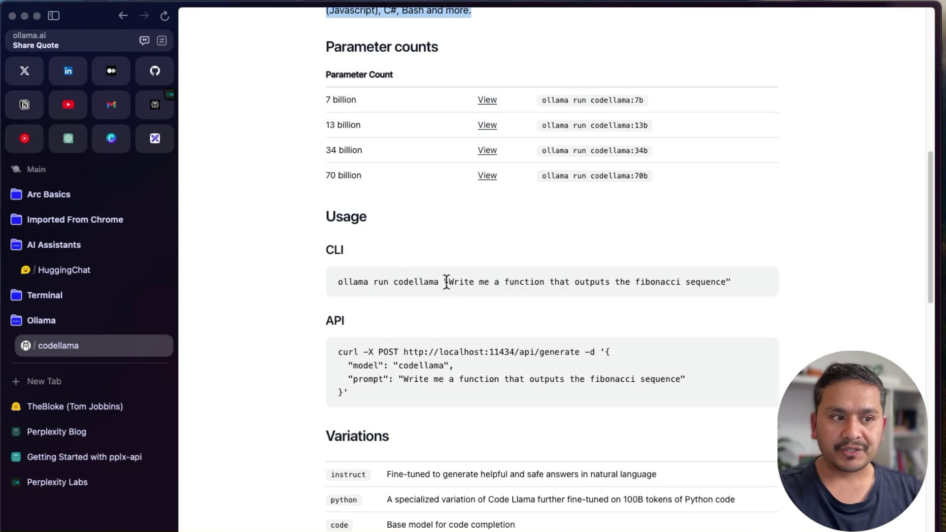
pyautogui.scroll(-4, 447, 281)
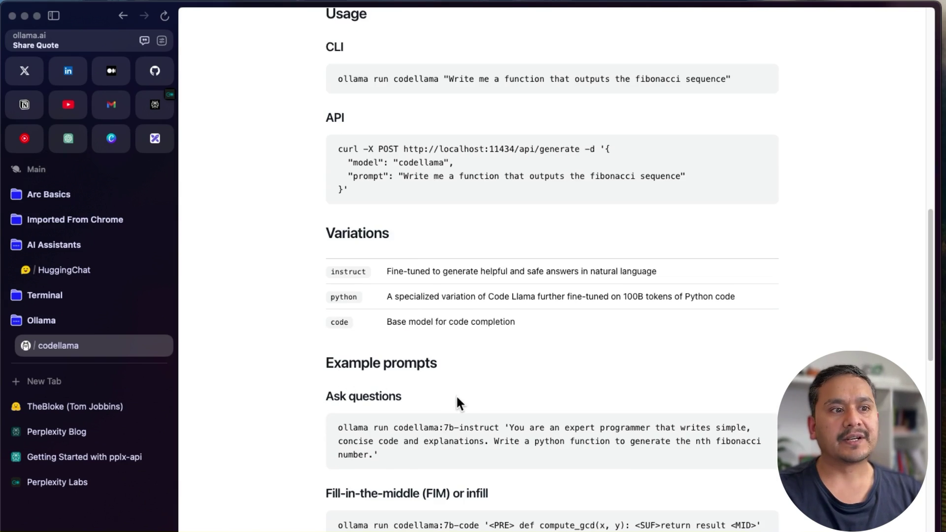
pyautogui.scroll(15, 455, 394)
# Browse the codellama Tags list, then bring forward the terminal pulling codellama:70b-code-q2_K.
pyautogui.click(399, 173)
pyautogui.scroll(-1, 764, 234)
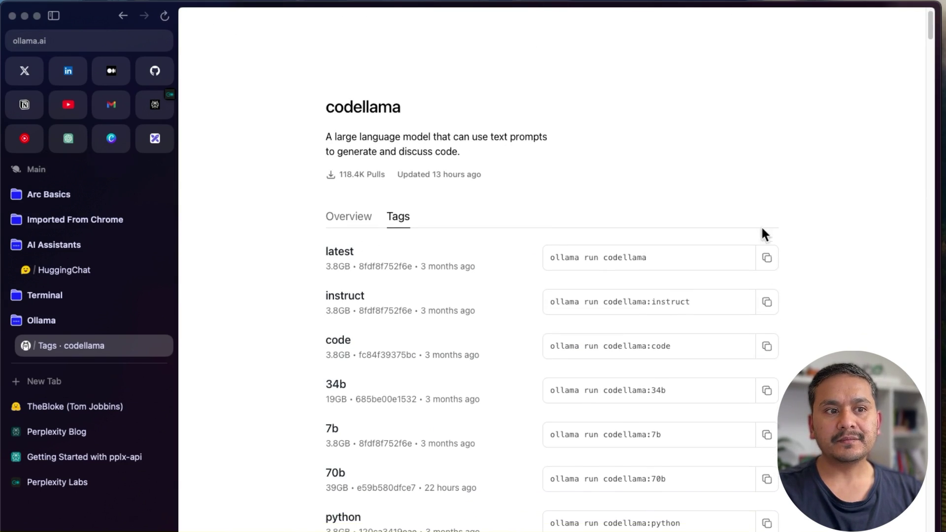
pyautogui.scroll(-4, 582, 271)
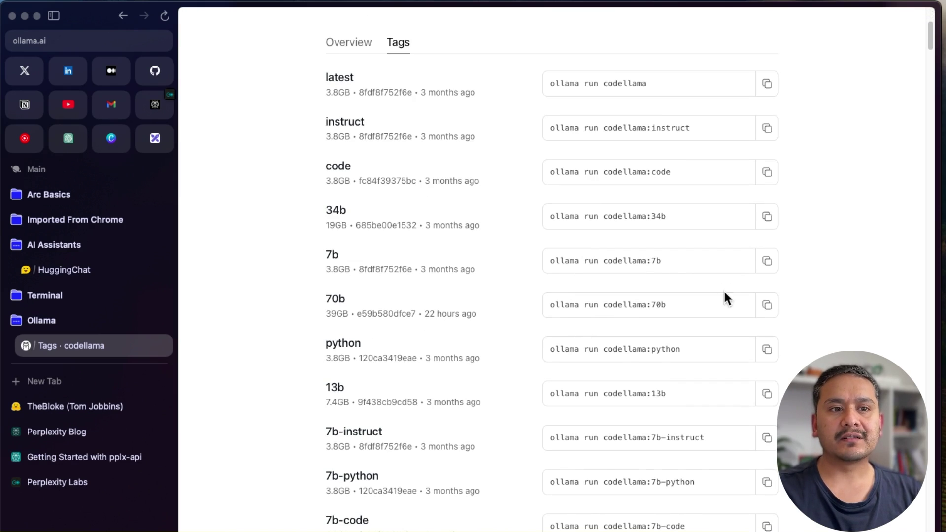
pyautogui.scroll(-4, 668, 316)
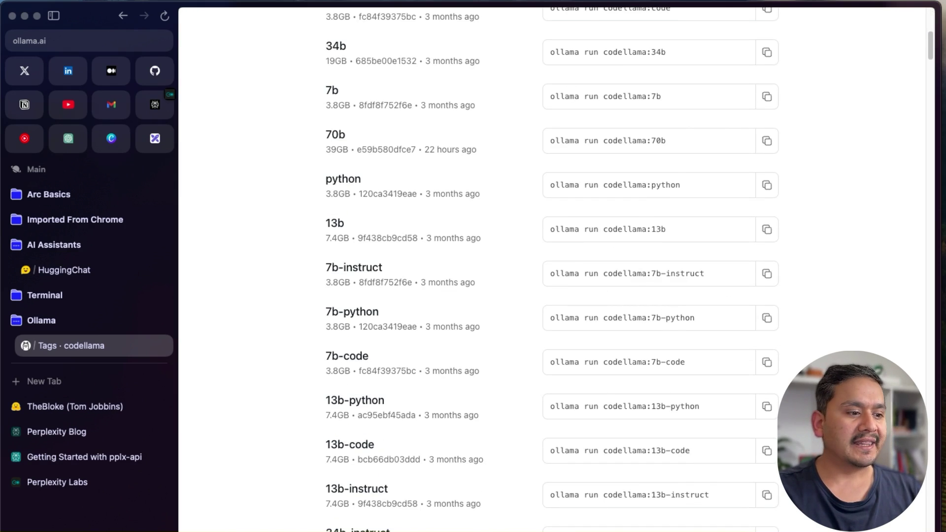
pyautogui.press('super+Tab')
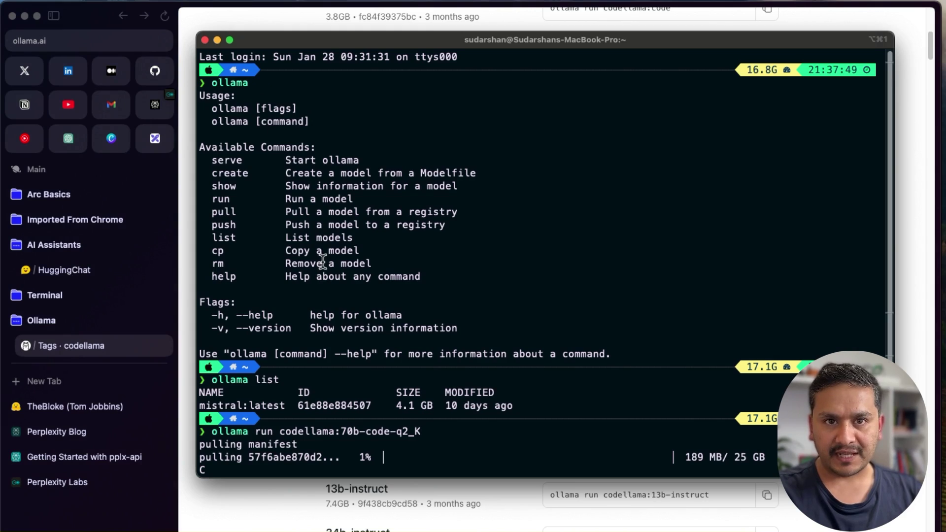
# Run 'ollama list' to show only mistral:latest installed, noting the cancelled 25 GB codellama pull.
pyautogui.write('ollama list')
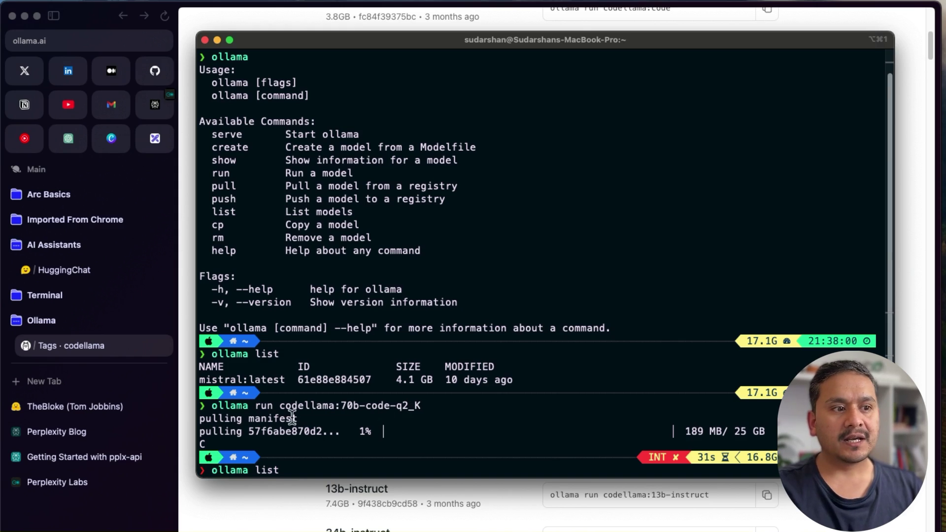
pyautogui.moveTo(216, 406); pyautogui.dragTo(420, 405)
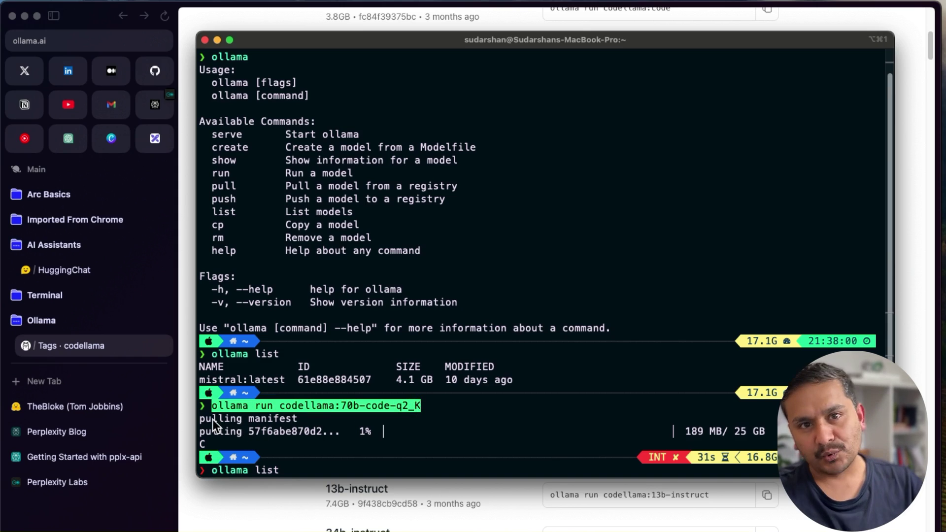
pyautogui.press('Return')
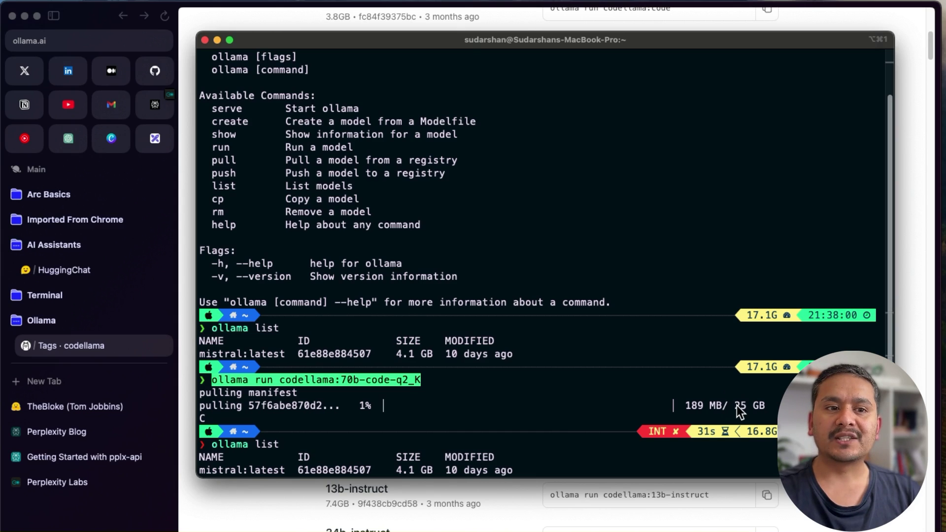
pyautogui.moveTo(737, 405); pyautogui.dragTo(744, 406)
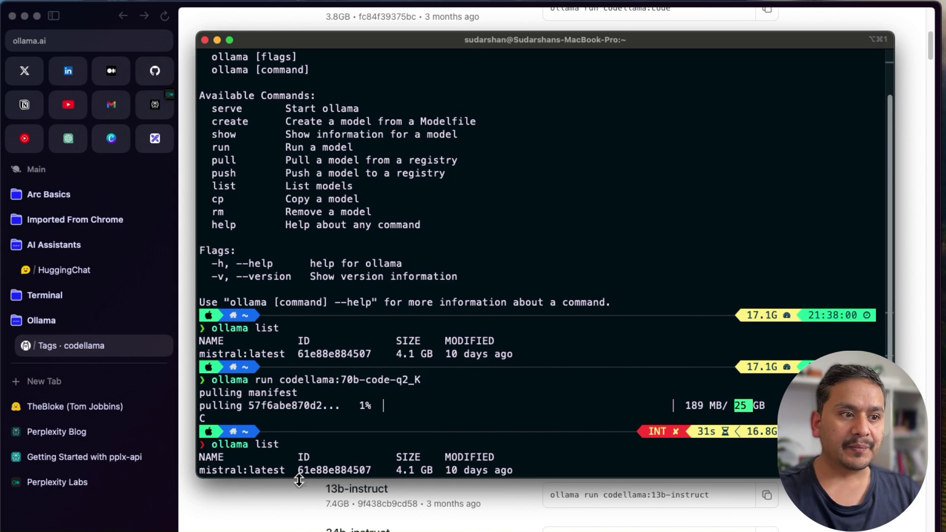
pyautogui.click(290, 493)
pyautogui.scroll(-5, 443, 456)
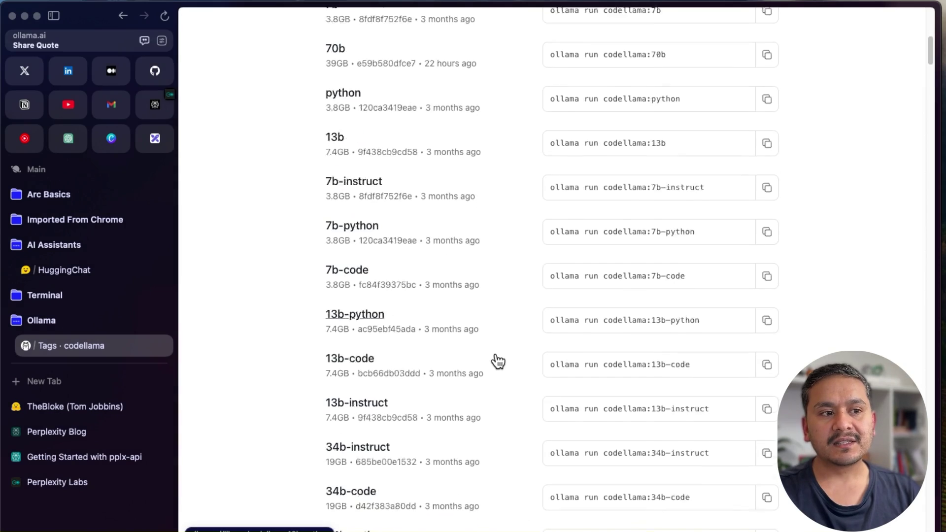
# Scroll the codellama tags to the 70b-instruct entries and open the 70b-instruct-q2_K tag page.
pyautogui.scroll(-4, 358, 366)
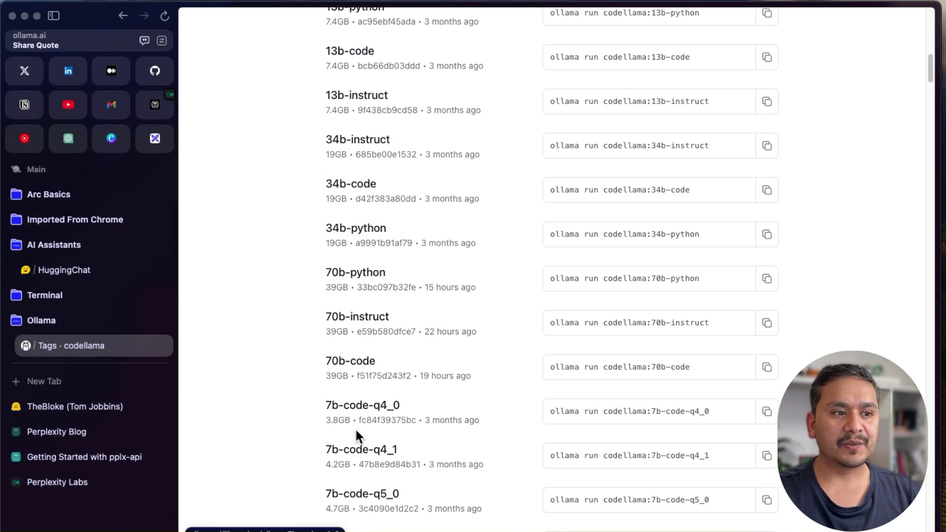
pyautogui.scroll(-1, 356, 431)
pyautogui.scroll(-4, 358, 428)
pyautogui.scroll(-20, 395, 376)
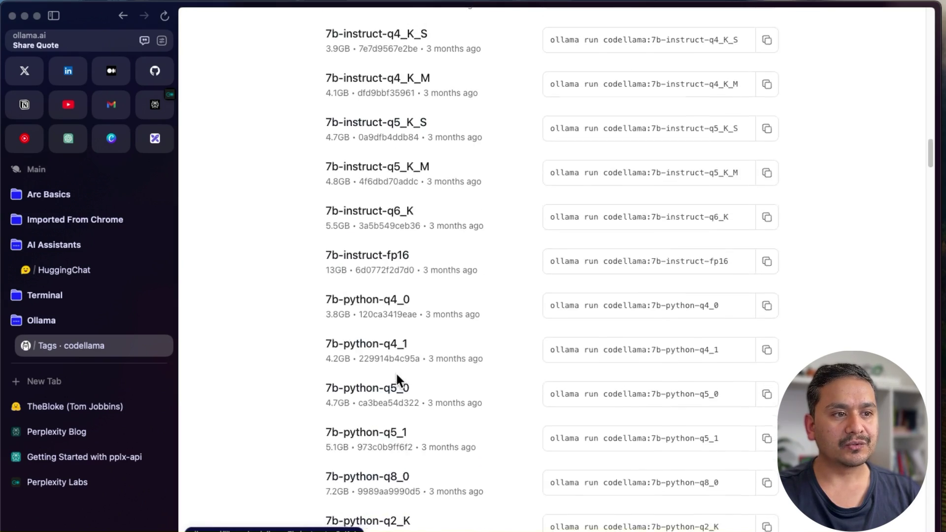
pyautogui.scroll(-20, 396, 376)
pyautogui.scroll(-20, 398, 378)
pyautogui.scroll(-20, 398, 378)
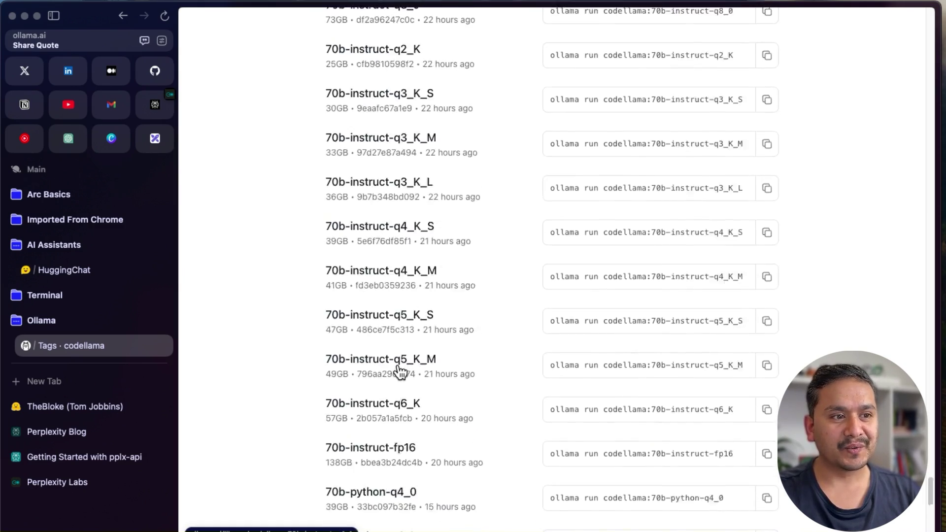
pyautogui.scroll(-3, 400, 370)
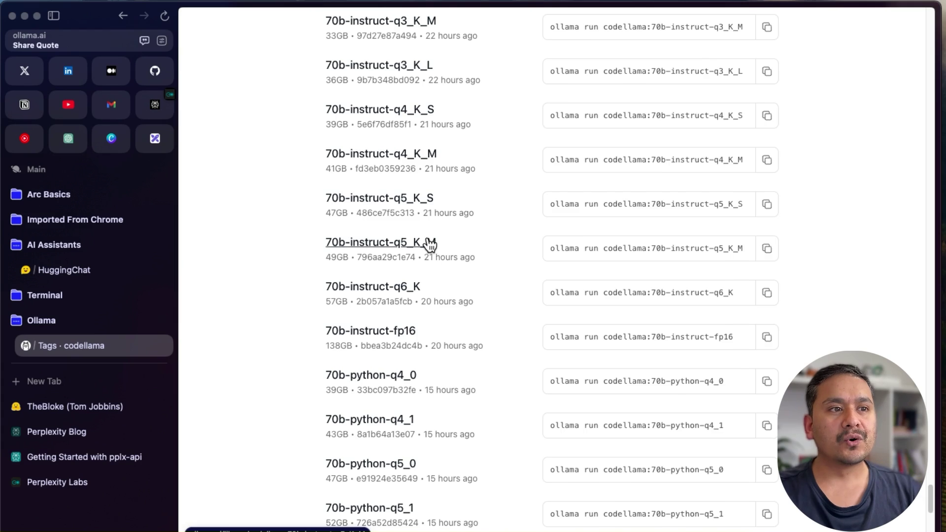
pyautogui.scroll(1, 404, 187)
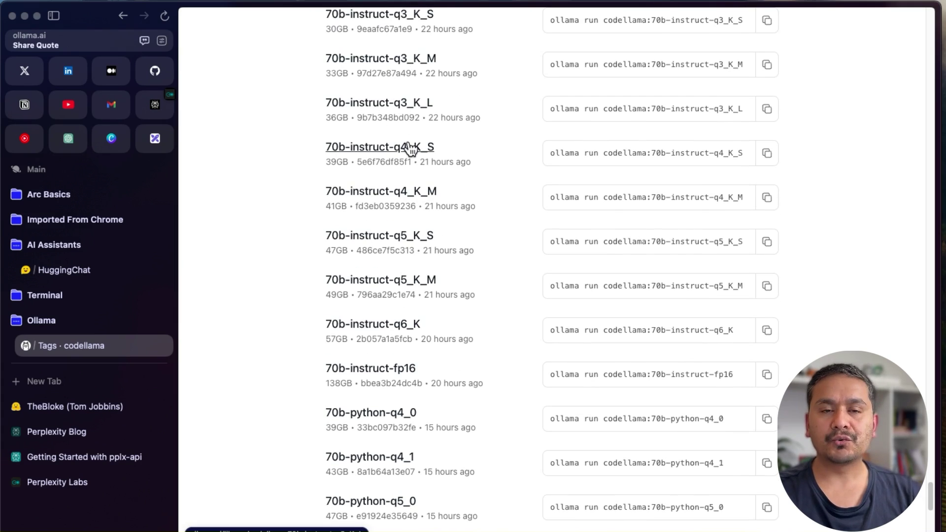
pyautogui.scroll(4, 409, 153)
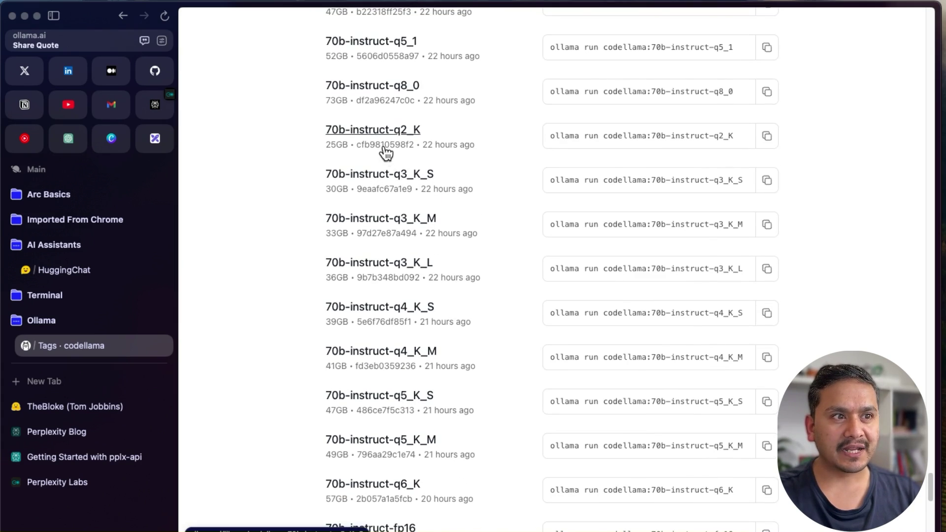
pyautogui.click(378, 132)
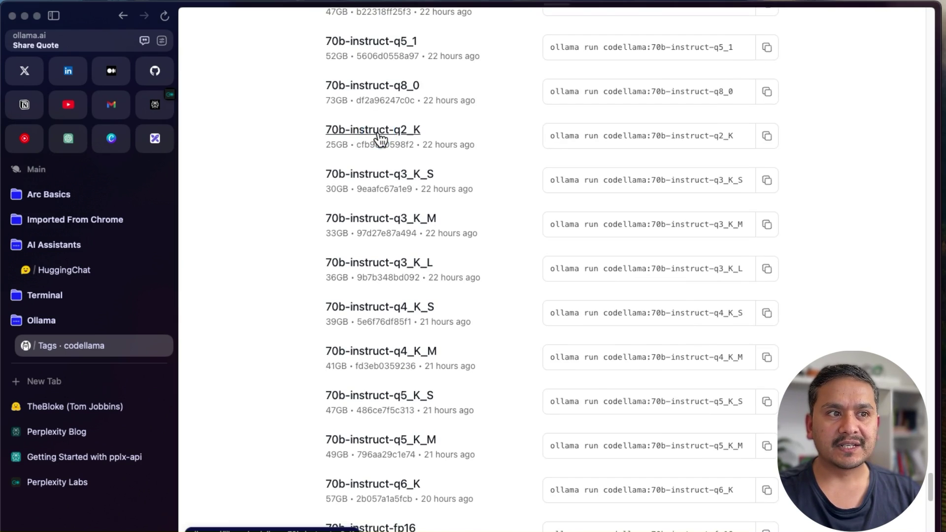
pyautogui.scroll(-1, 507, 385)
pyautogui.moveTo(412, 348); pyautogui.dragTo(613, 346)
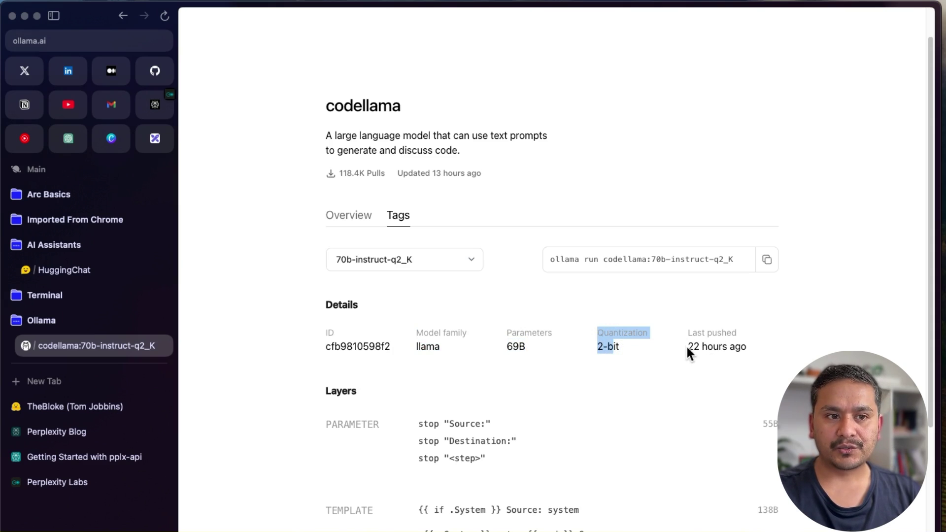
pyautogui.moveTo(687, 347); pyautogui.dragTo(756, 352)
pyautogui.scroll(-1, 523, 379)
pyautogui.scroll(-3, 521, 370)
pyautogui.scroll(5, 548, 345)
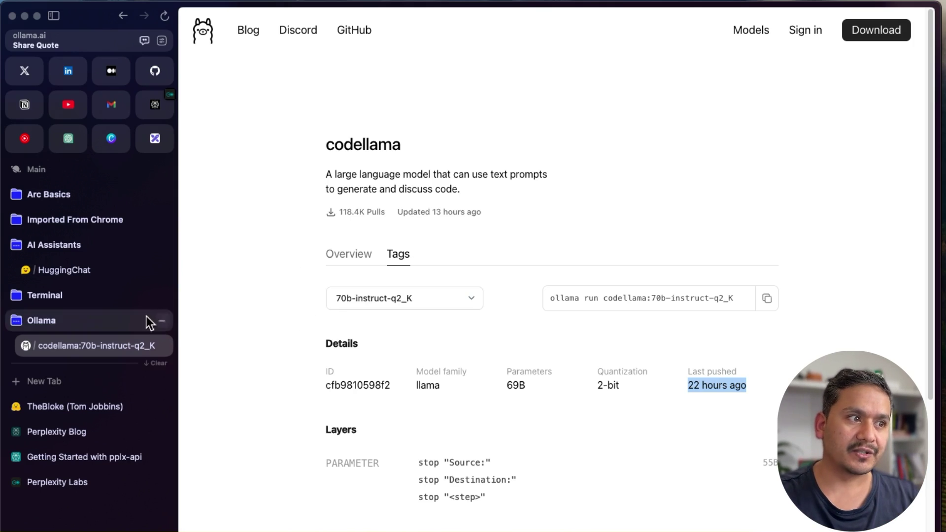
# Activate codellama/CodeLlama-70b-Instruct-hf in HuggingChat, replacing meta-llama/Llama-2-70b-chat-hf as the chat model.
pyautogui.click(72, 271)
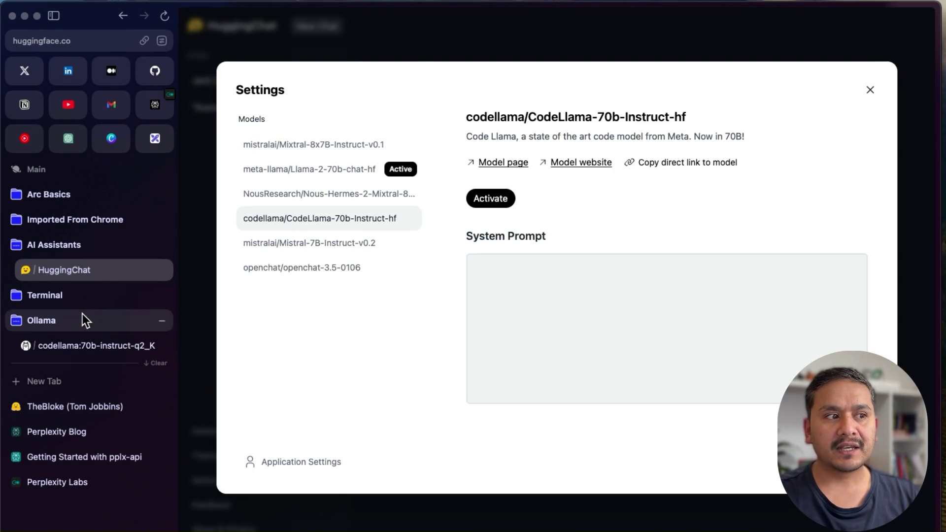
pyautogui.click(202, 331)
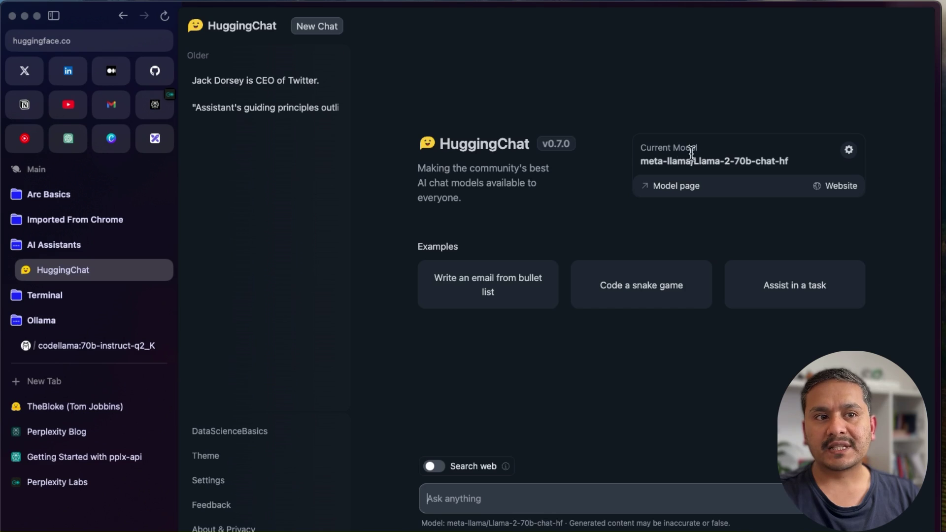
pyautogui.click(848, 153)
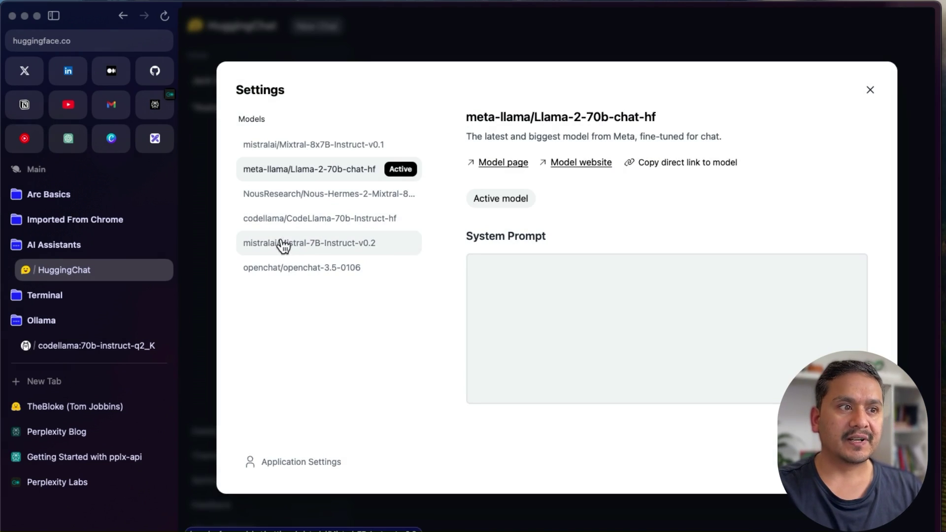
pyautogui.click(358, 227)
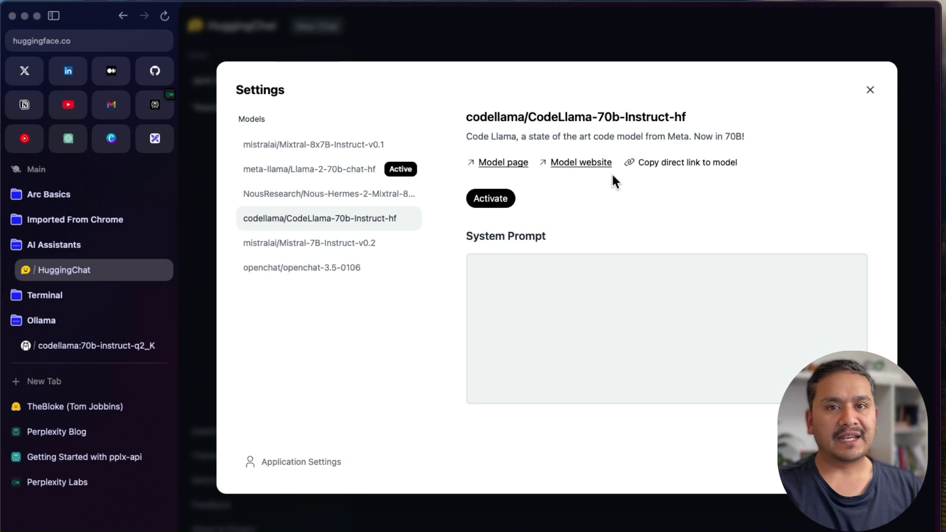
pyautogui.click(487, 200)
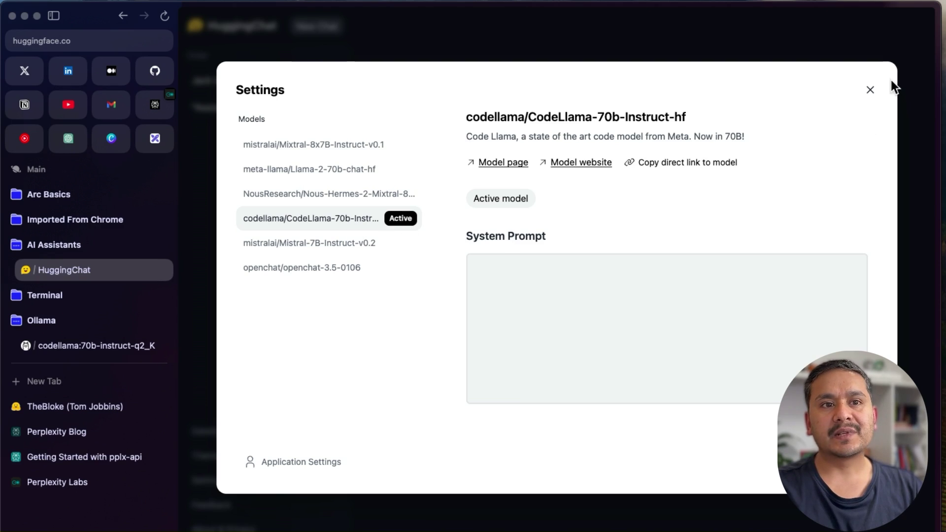
pyautogui.click(870, 90)
pyautogui.moveTo(686, 168); pyautogui.dragTo(815, 168)
pyautogui.click(455, 499)
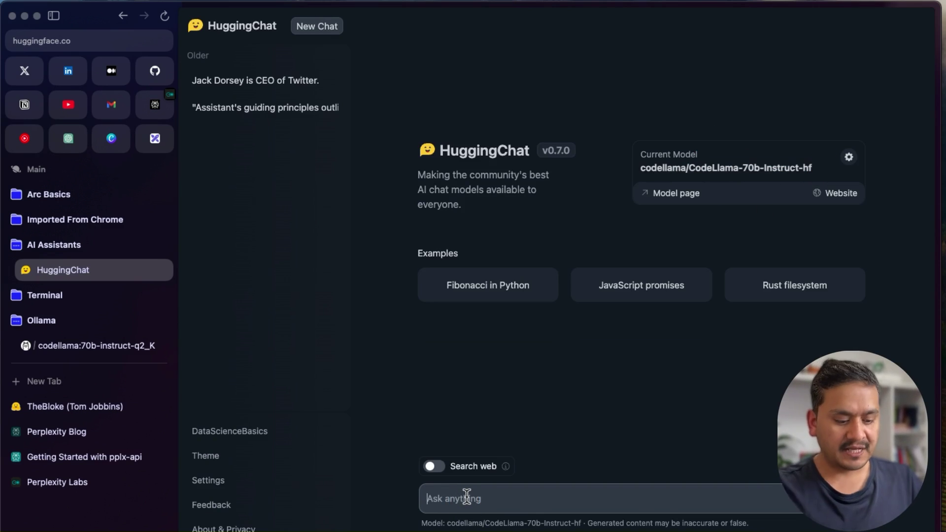
# Ask CodeLlama 70B 'how to upload data to s3 bucket'.
pyautogui.write('how to ')
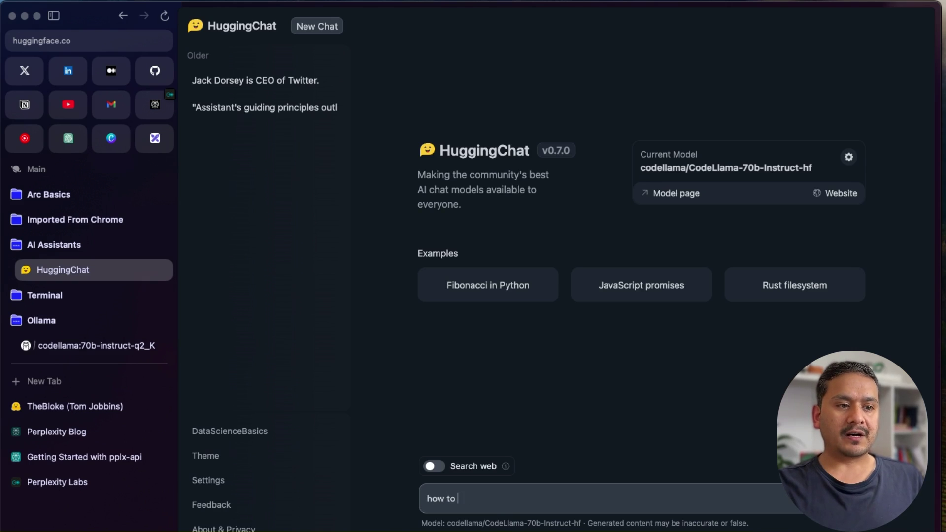
pyautogui.write('upload da')
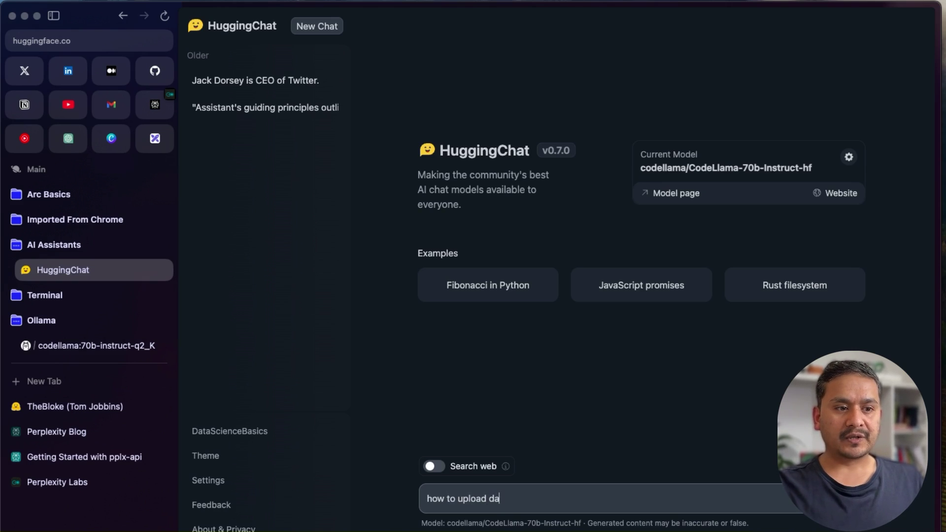
pyautogui.write('ta to s3 bucket')
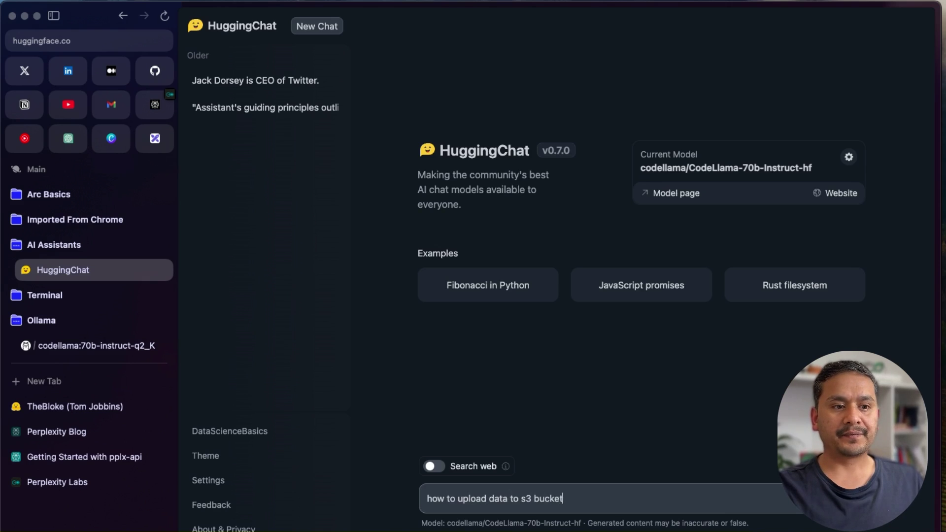
pyautogui.press('Return')
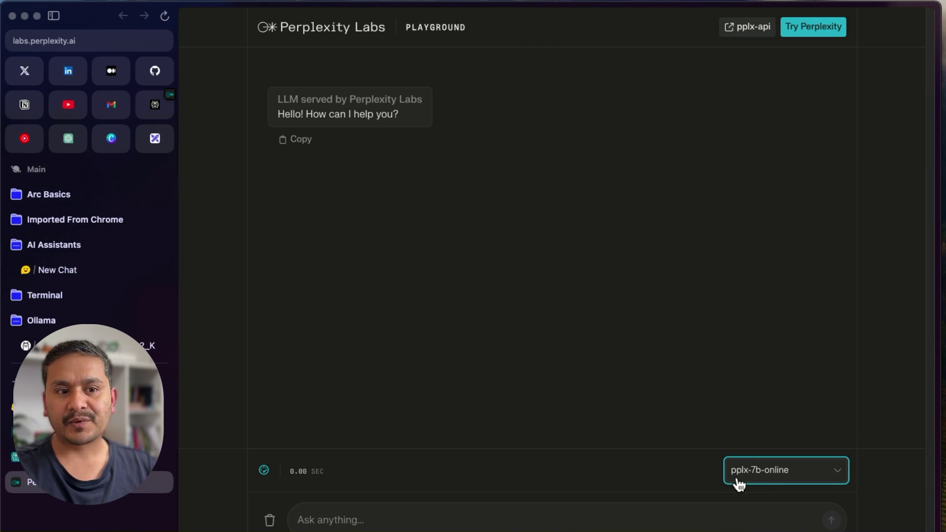
# Switch the Perplexity Labs playground model from pplx-7b-online to codellama-70b-instruct.
pyautogui.click(769, 474)
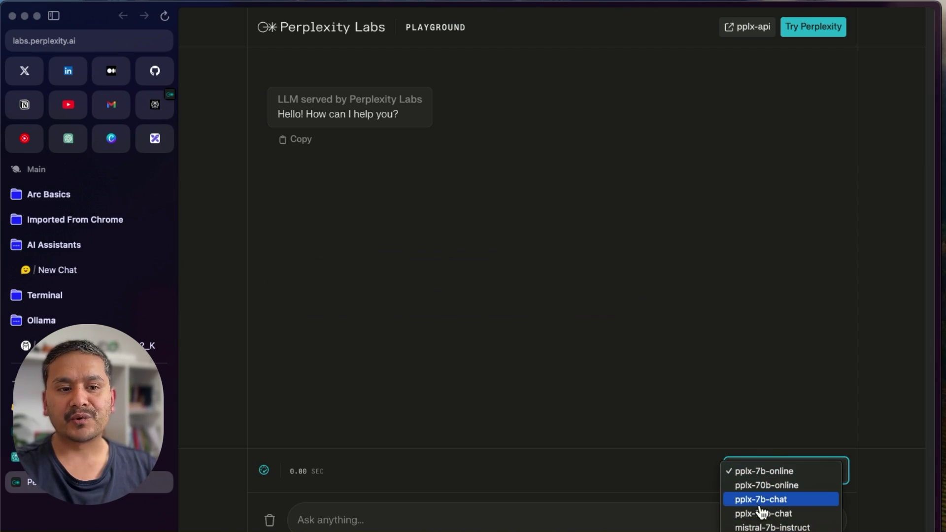
pyautogui.click(729, 512)
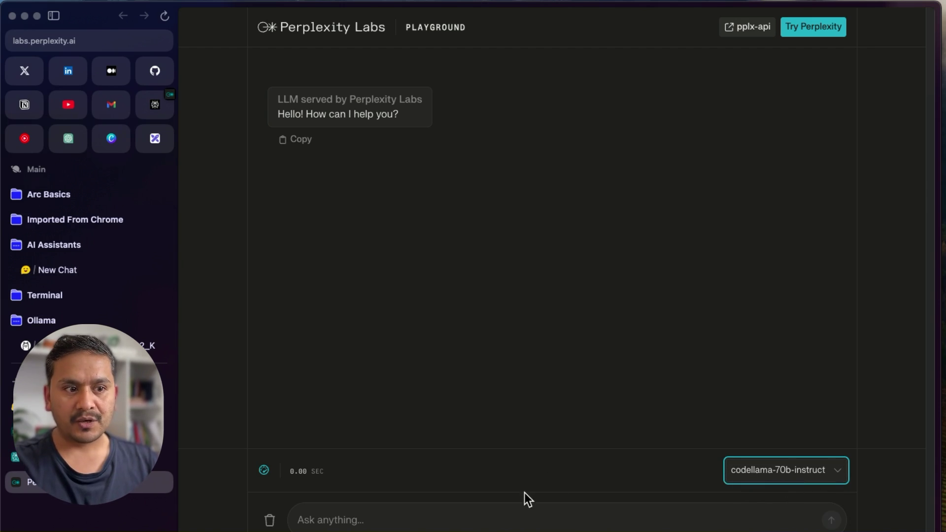
pyautogui.click(84, 271)
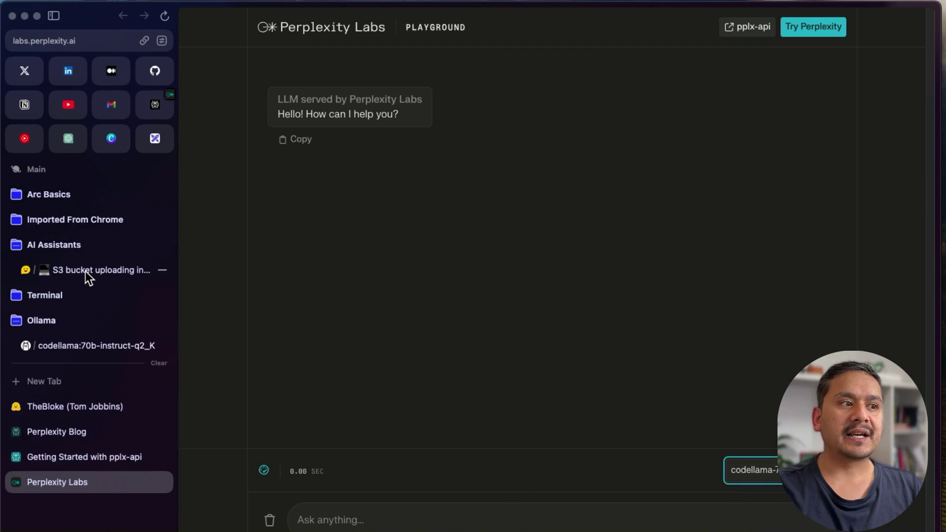
# Copy the question 'how to upload data to s3 bucket' from the HuggingChat conversation.
pyautogui.scroll(8, 501, 315)
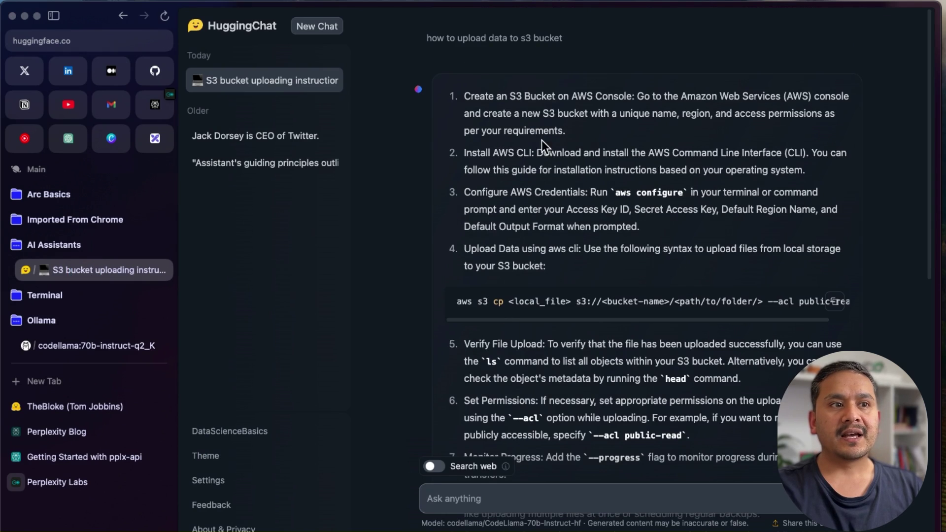
pyautogui.doubleClick(468, 37)
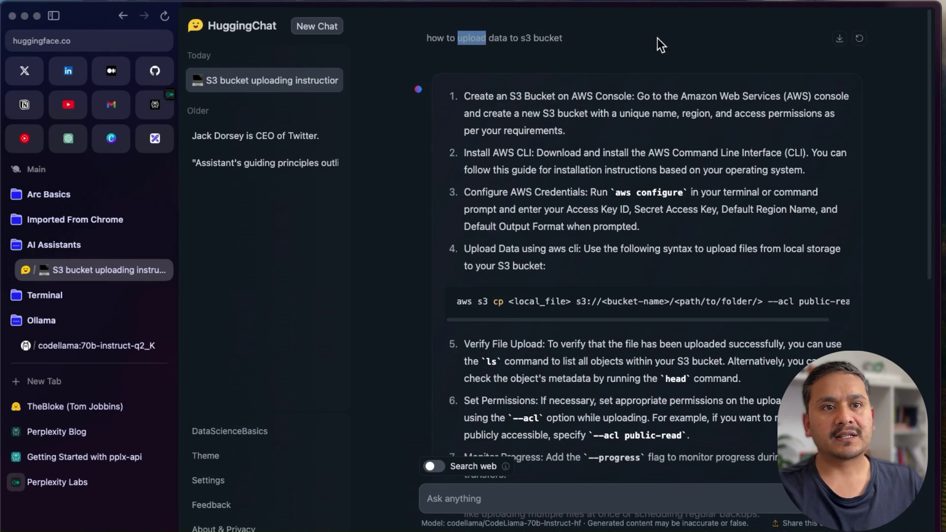
pyautogui.tripleClick(517, 35)
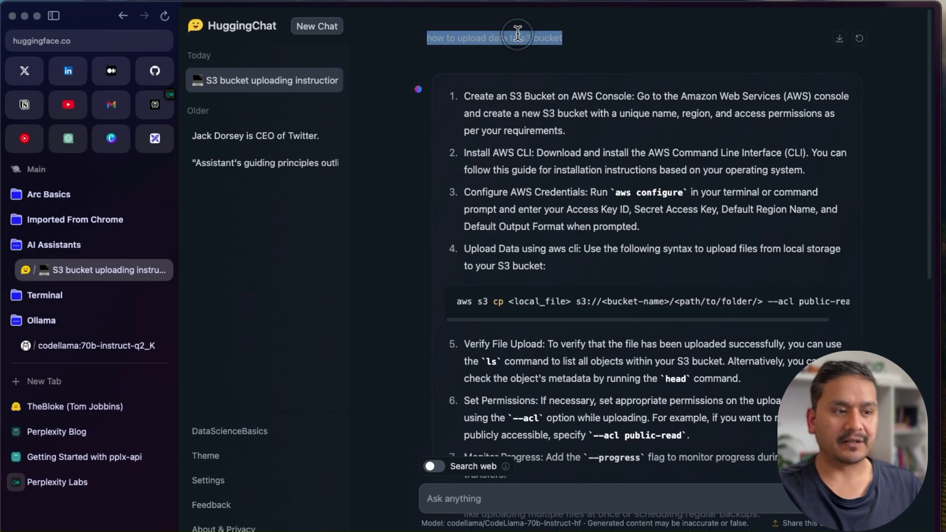
pyautogui.press('super+c')
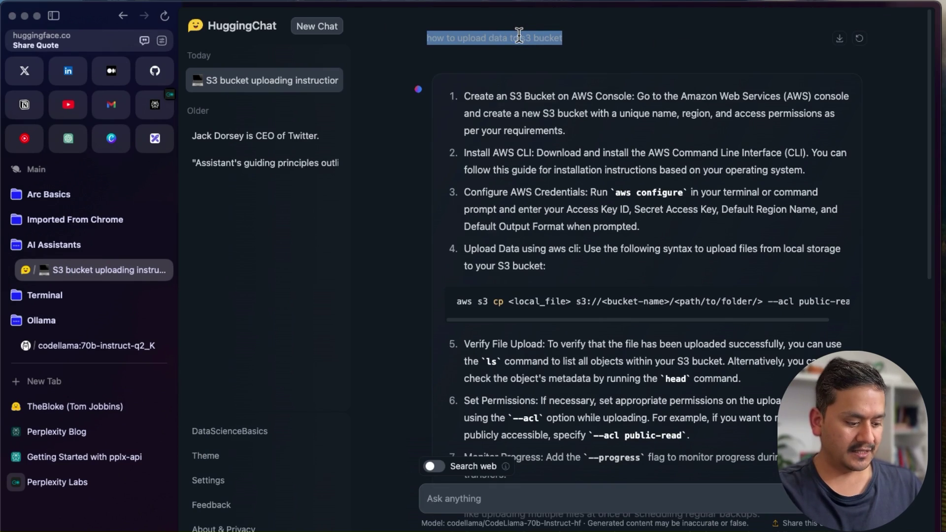
pyautogui.click(58, 478)
# Paste the S3 upload question into Perplexity Labs and review codellama-70b-instruct's answer.
pyautogui.click(395, 521)
pyautogui.press('super+v')
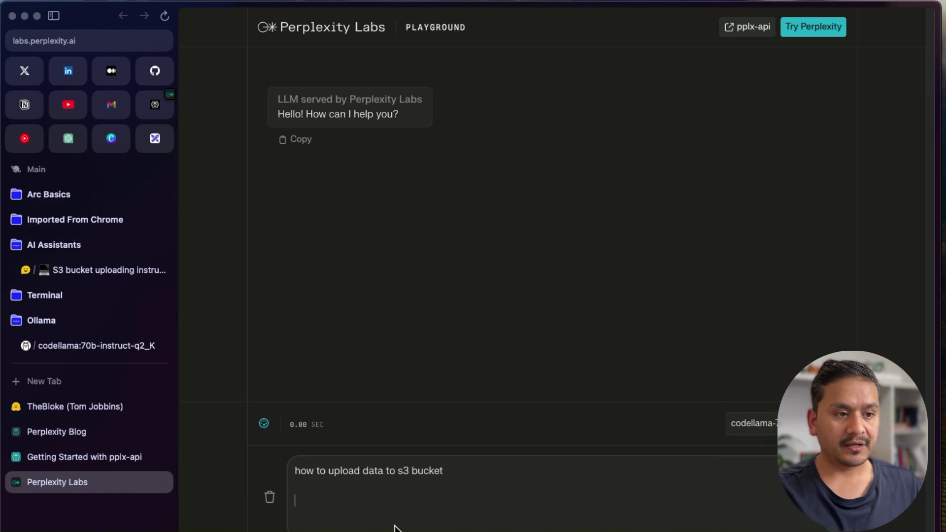
pyautogui.press('Return')
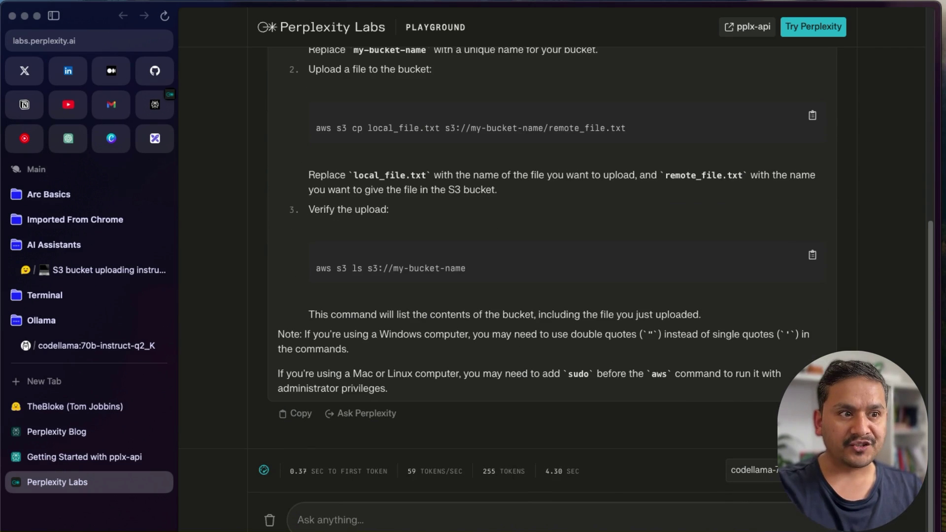
pyautogui.scroll(10, 501, 354)
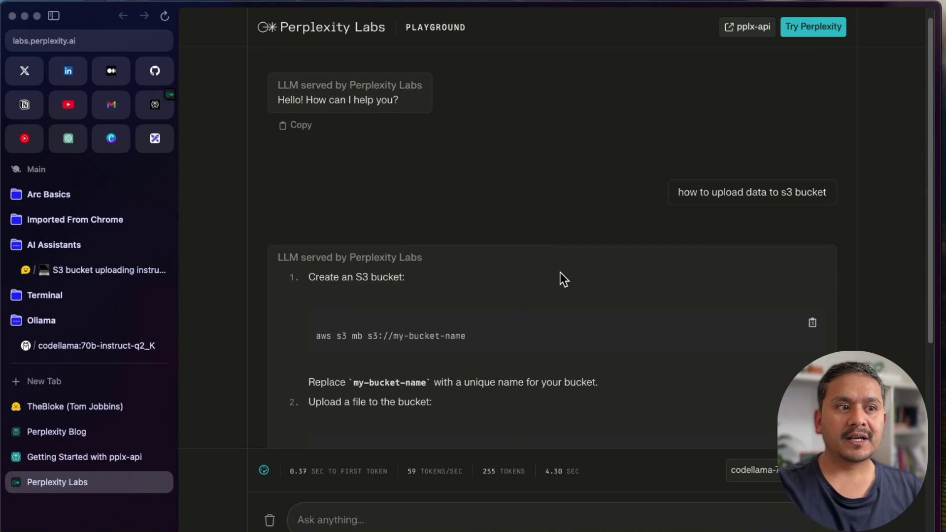
pyautogui.scroll(-3, 409, 169)
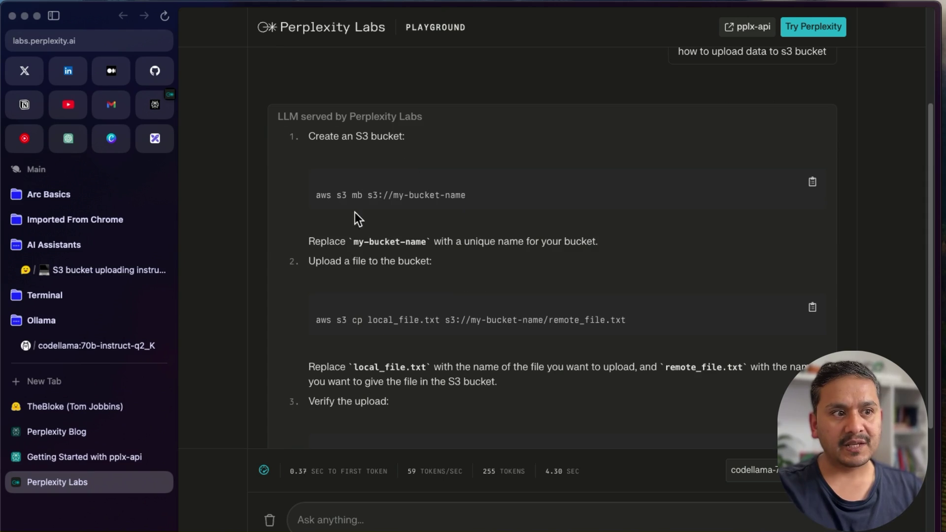
pyautogui.scroll(-1, 374, 348)
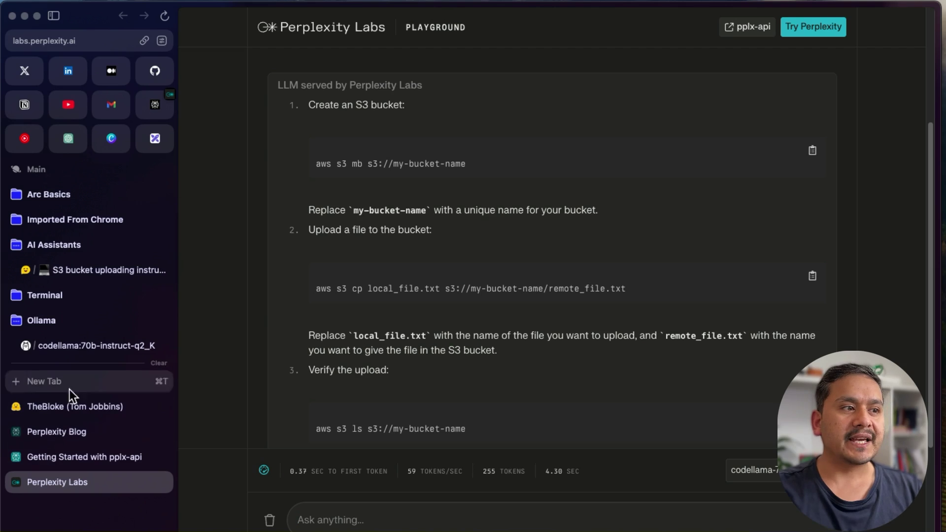
pyautogui.click(81, 409)
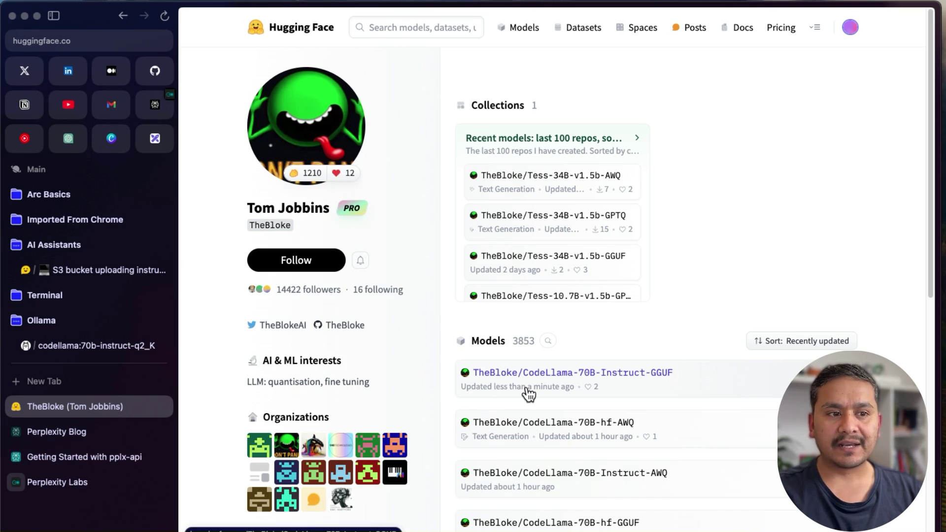
# Reload the Hugging Face profile and scroll its Models list of CodeLlama 70B GGUF builds.
pyautogui.click(171, 17)
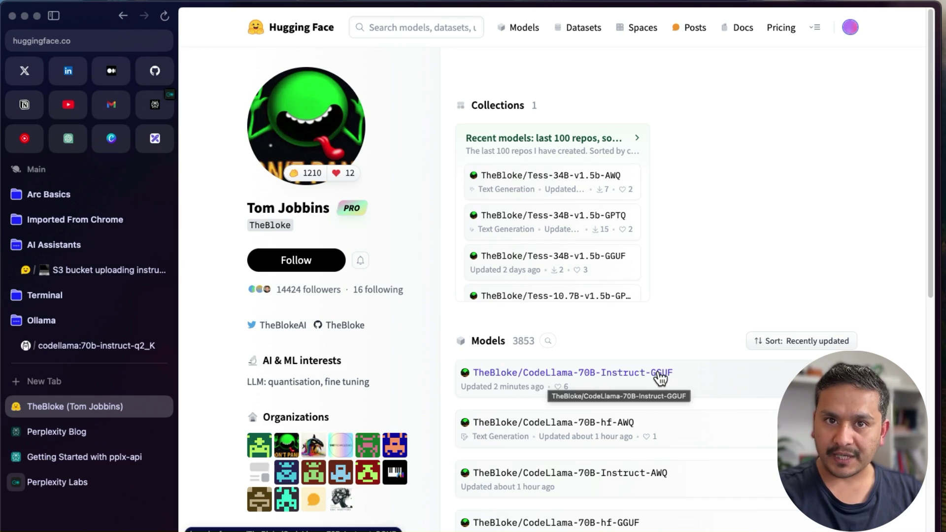
pyautogui.scroll(-1, 589, 394)
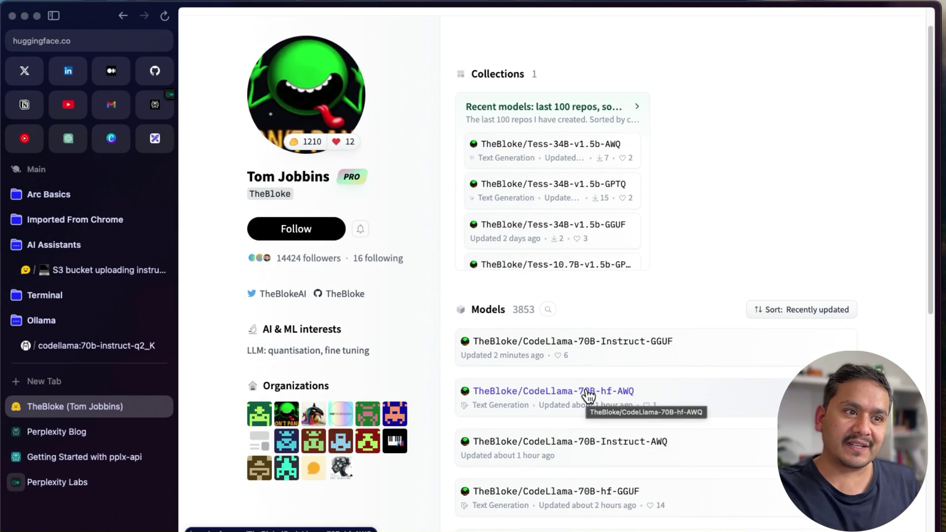